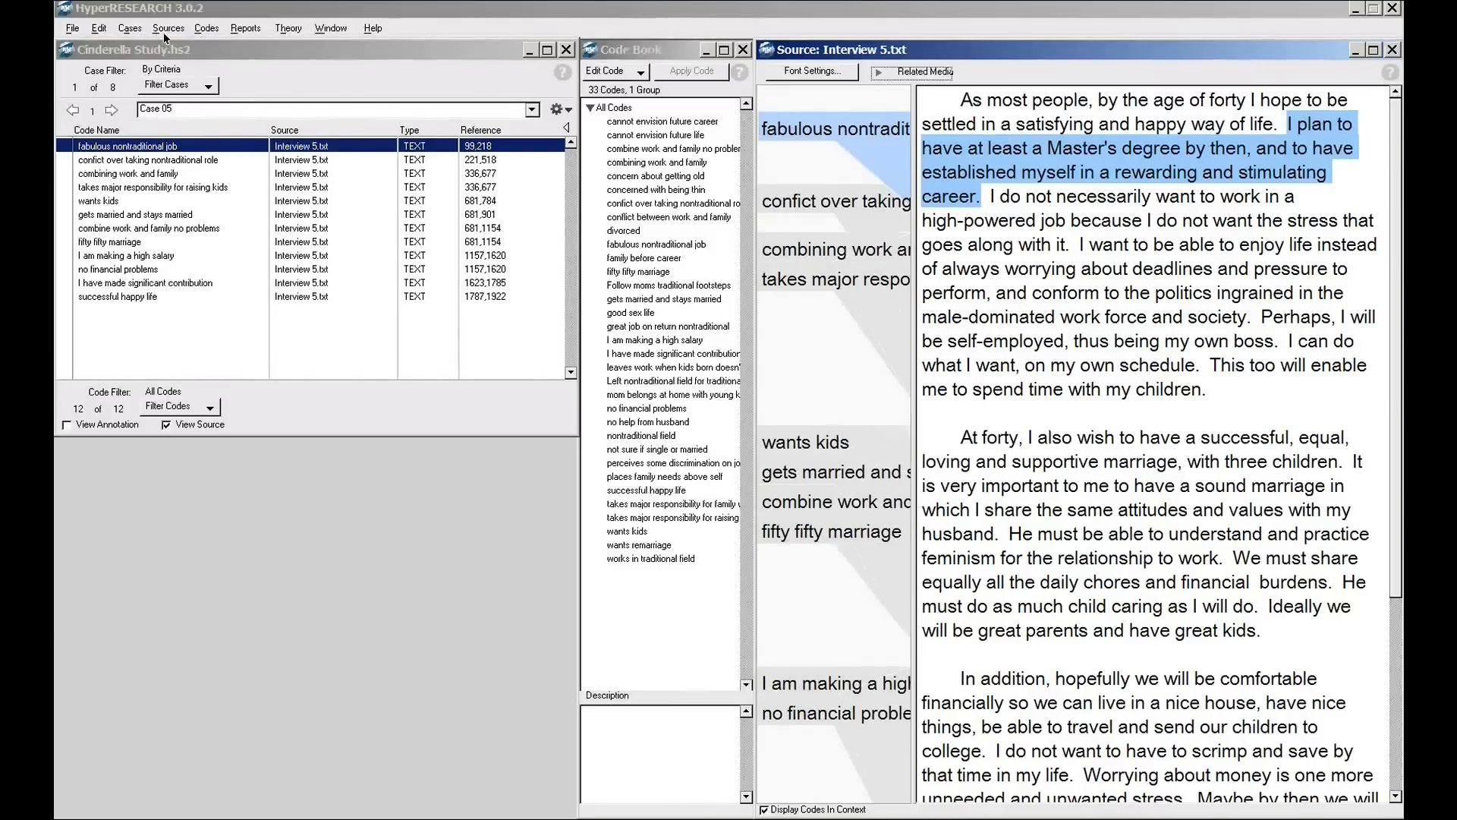
Step: Cancel the Autocode dialog and switch the Filter Cases dropdown so all cases show
click(205, 28)
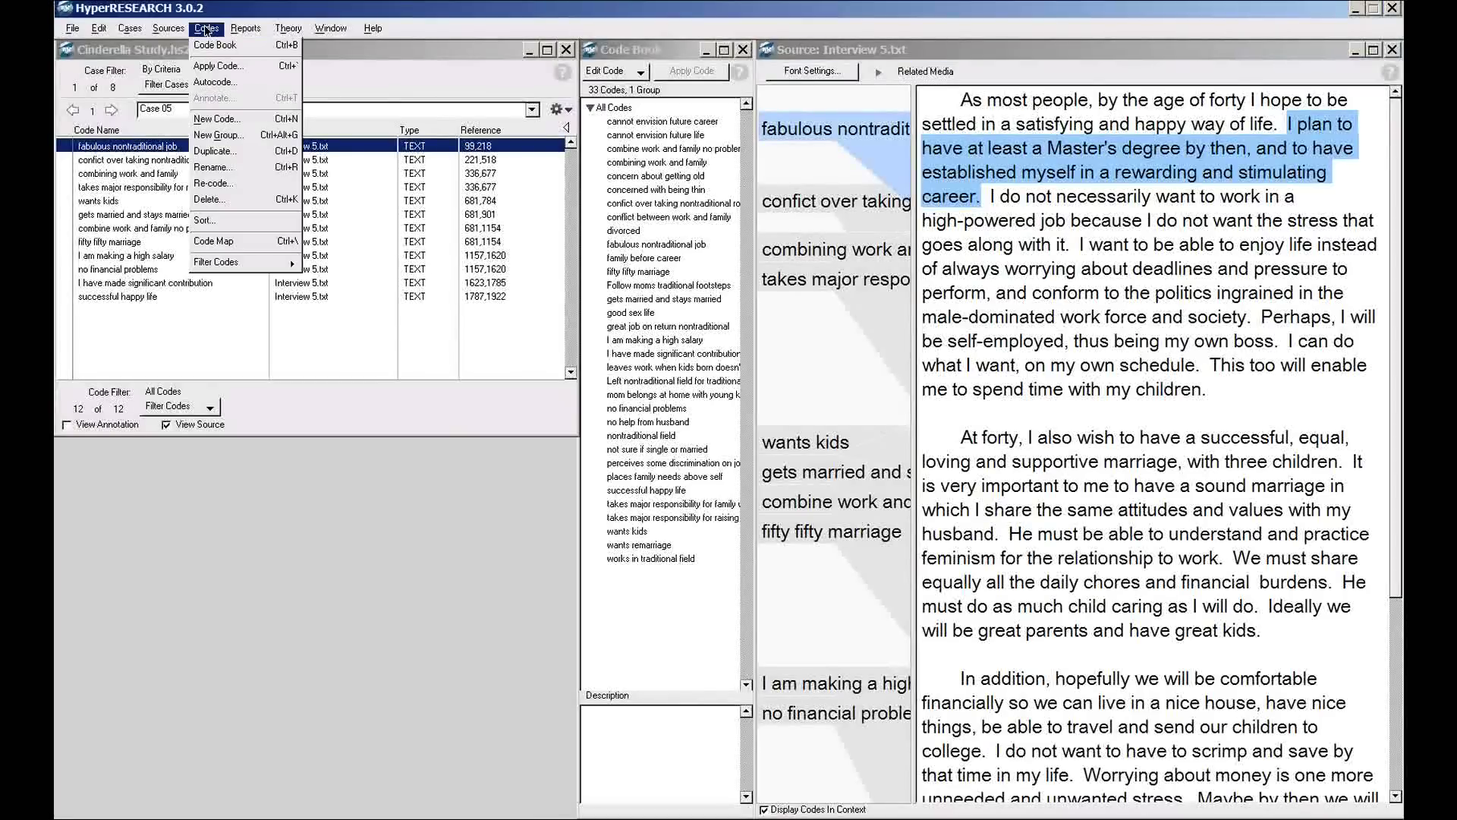
click(209, 83)
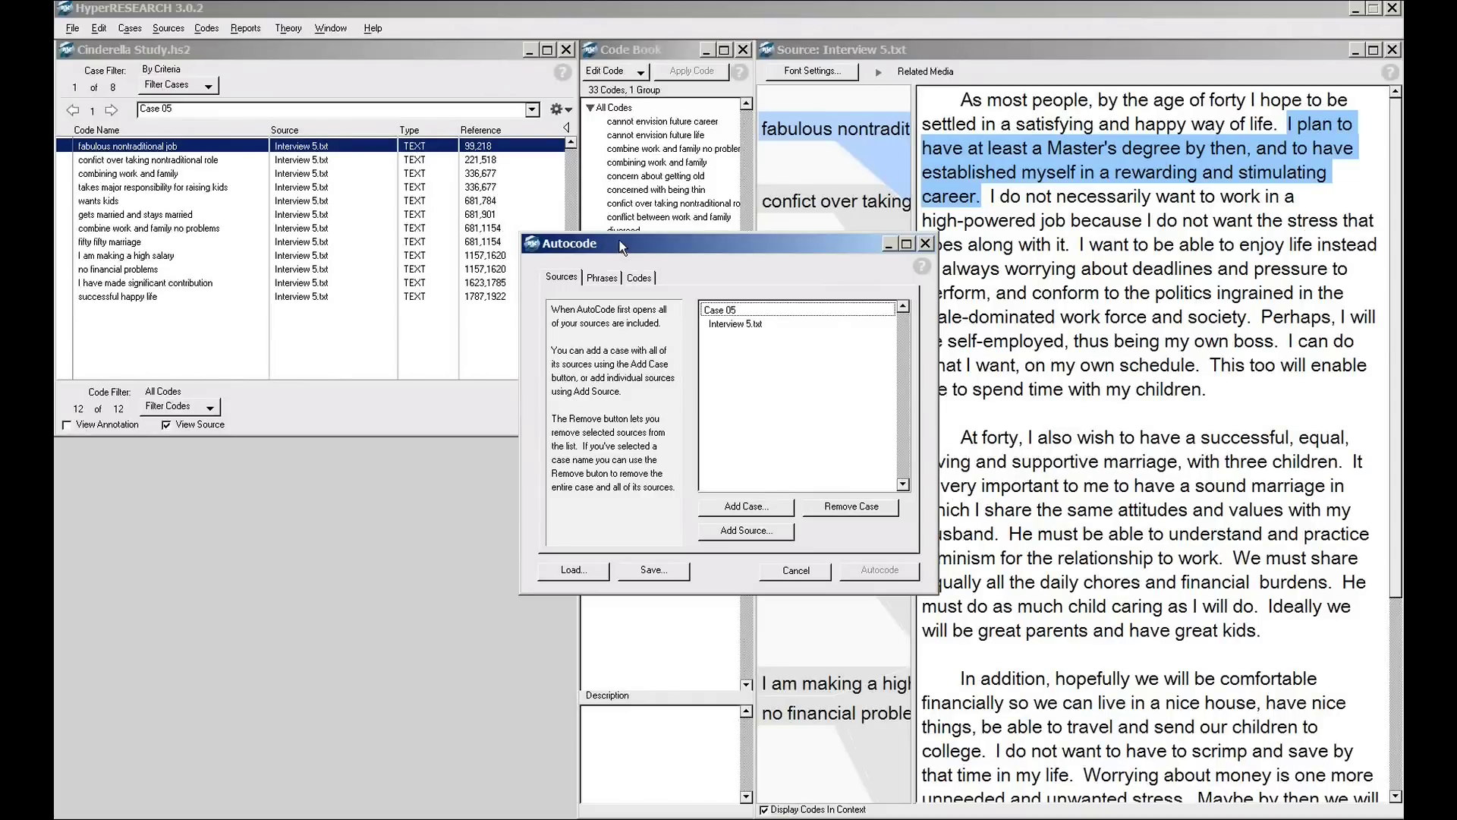
drag(620, 240, 405, 226)
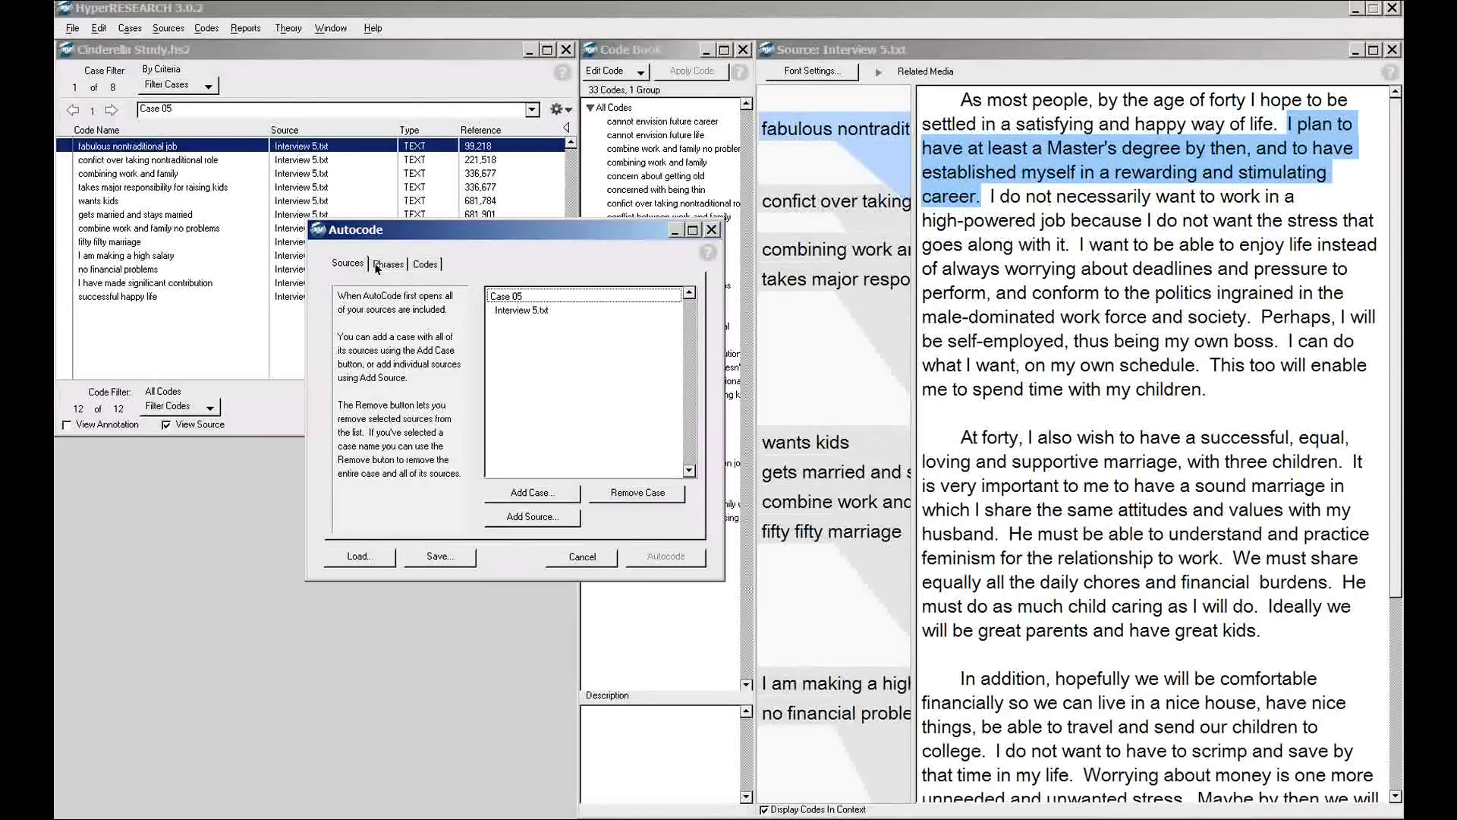
click(583, 557)
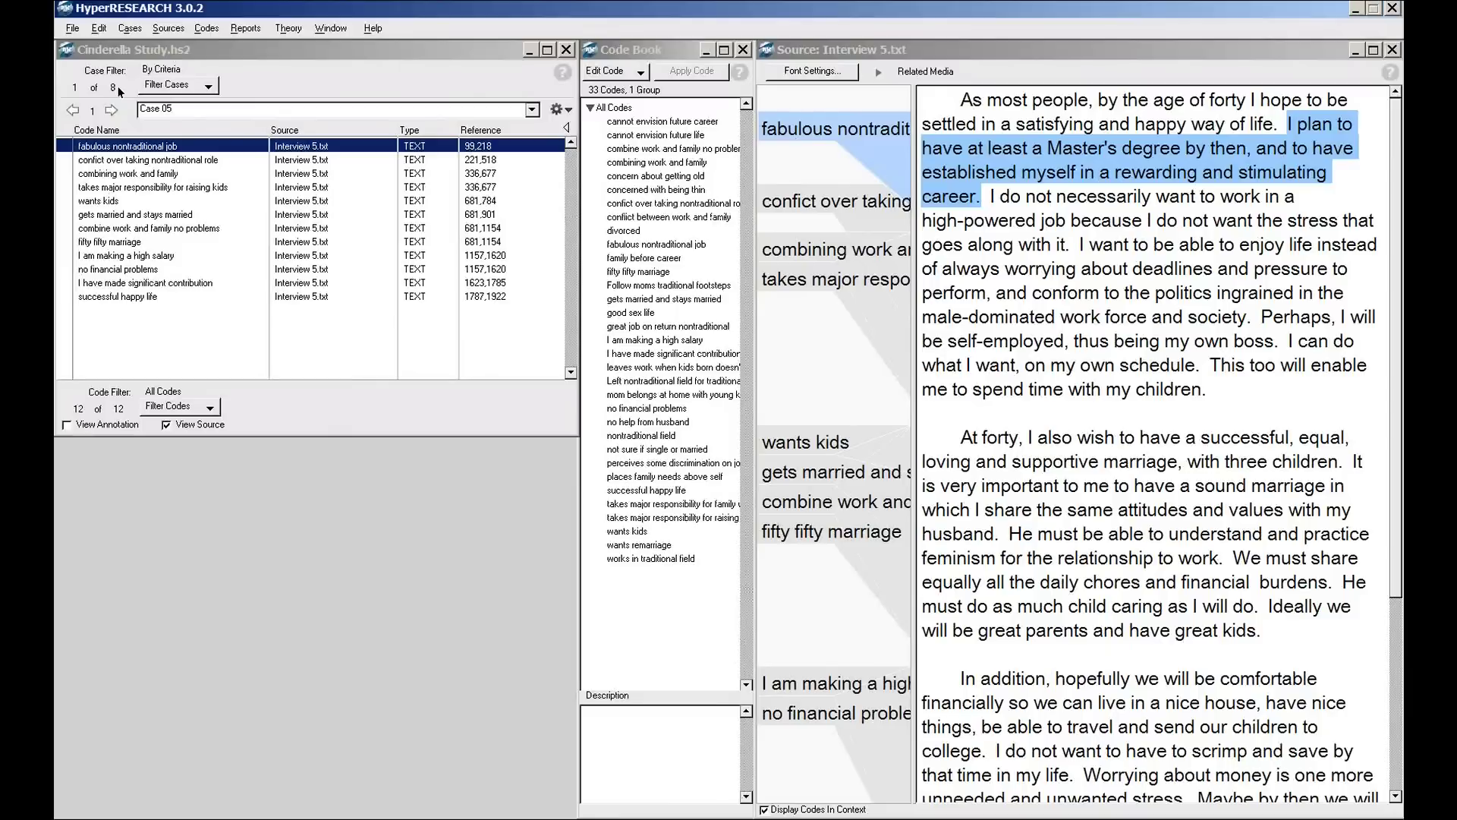
click(163, 85)
Step: Include all 8 cases, then reopen Autocode with Case 01–08 listed as sources
click(170, 111)
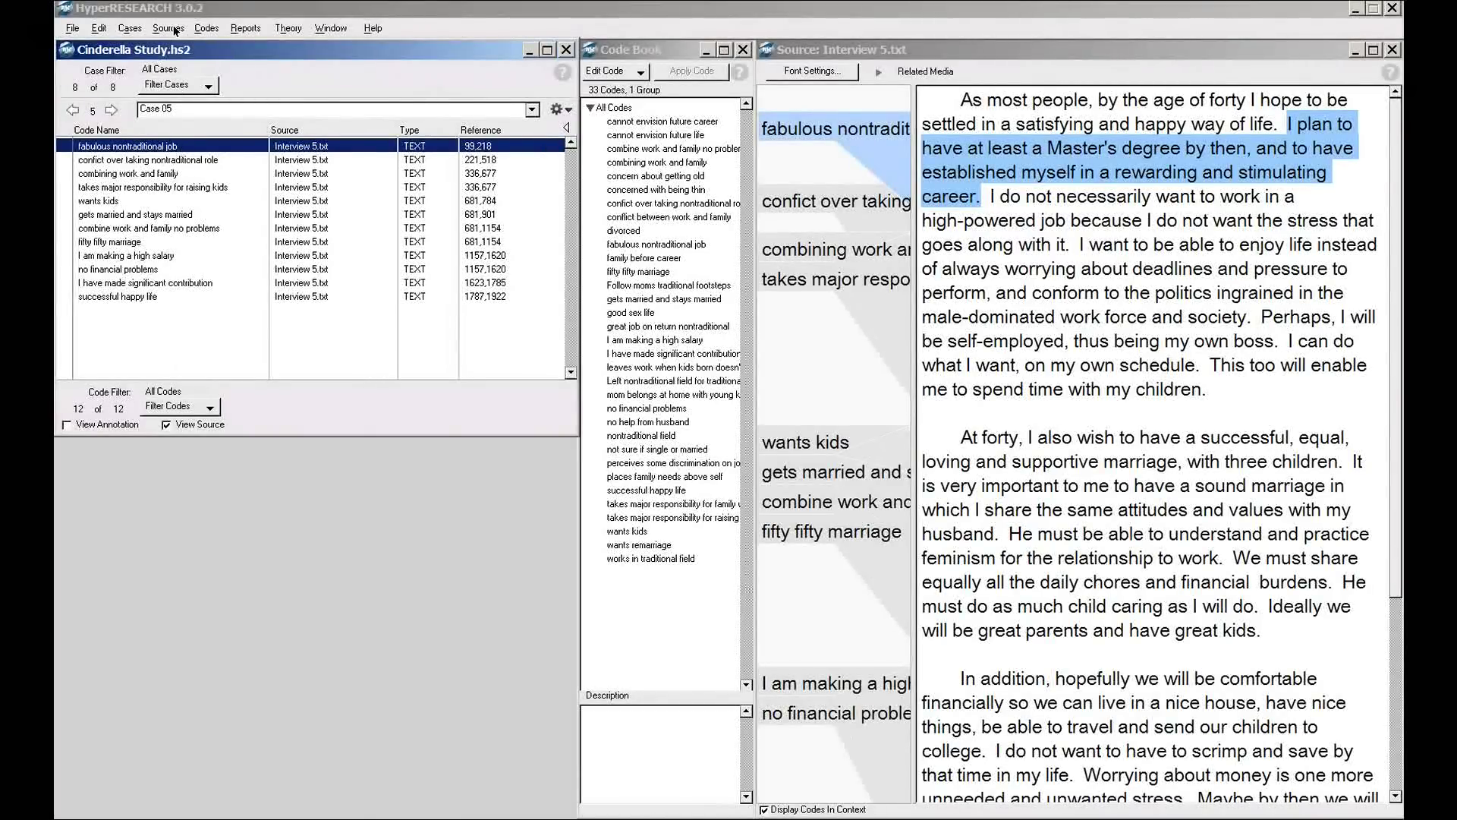
click(208, 30)
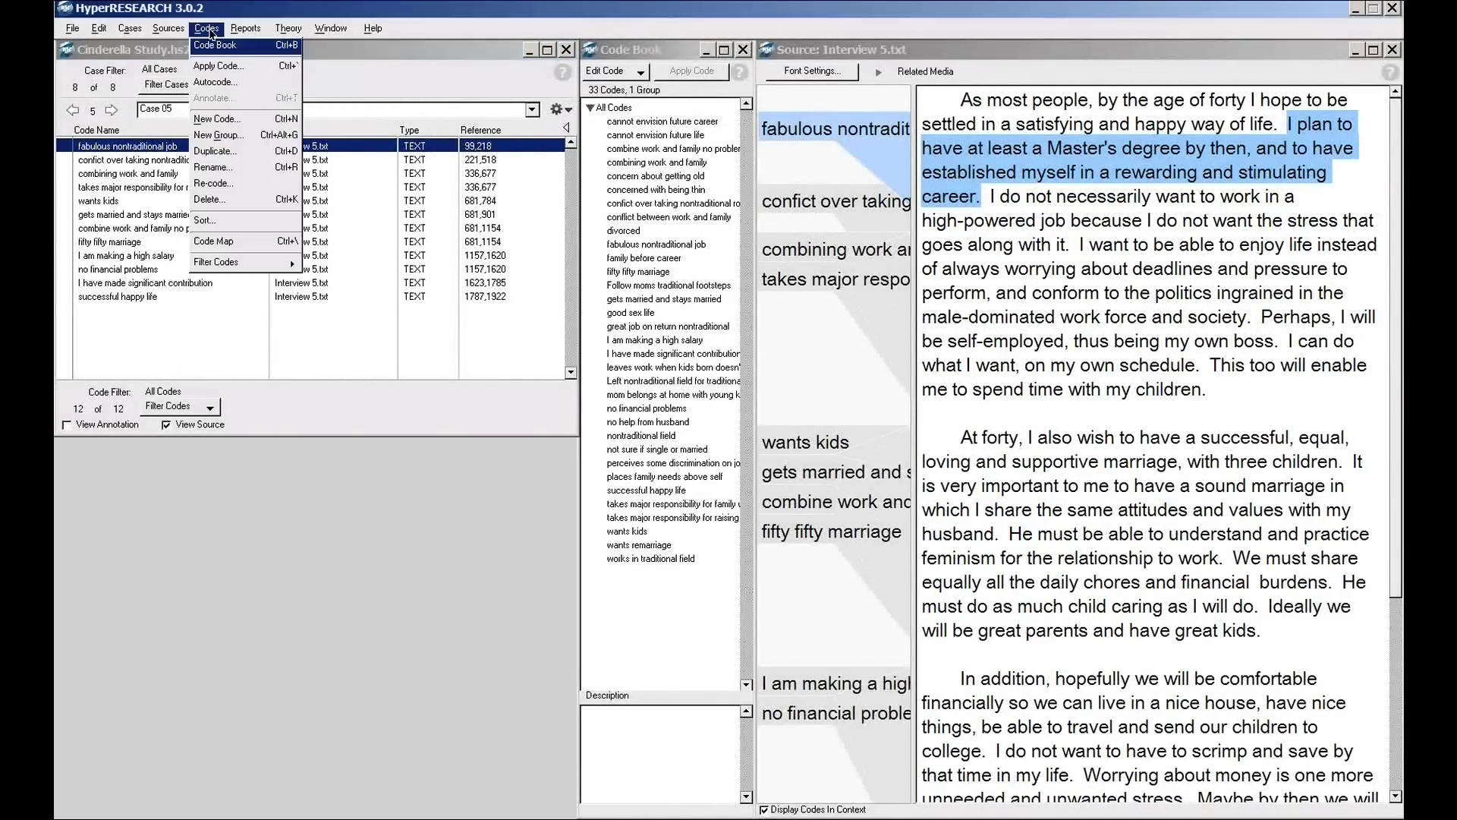
click(215, 82)
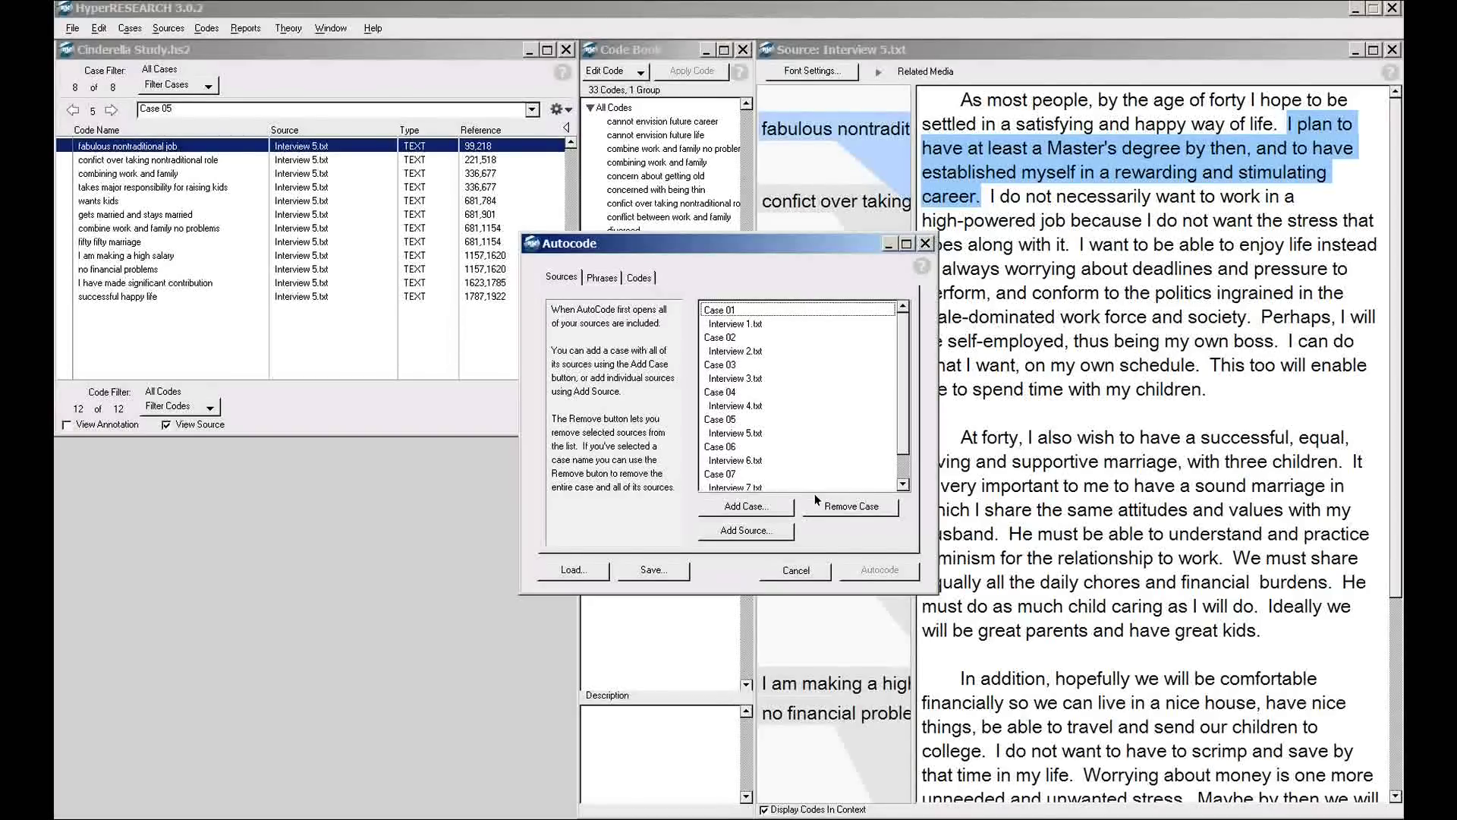
click(903, 484)
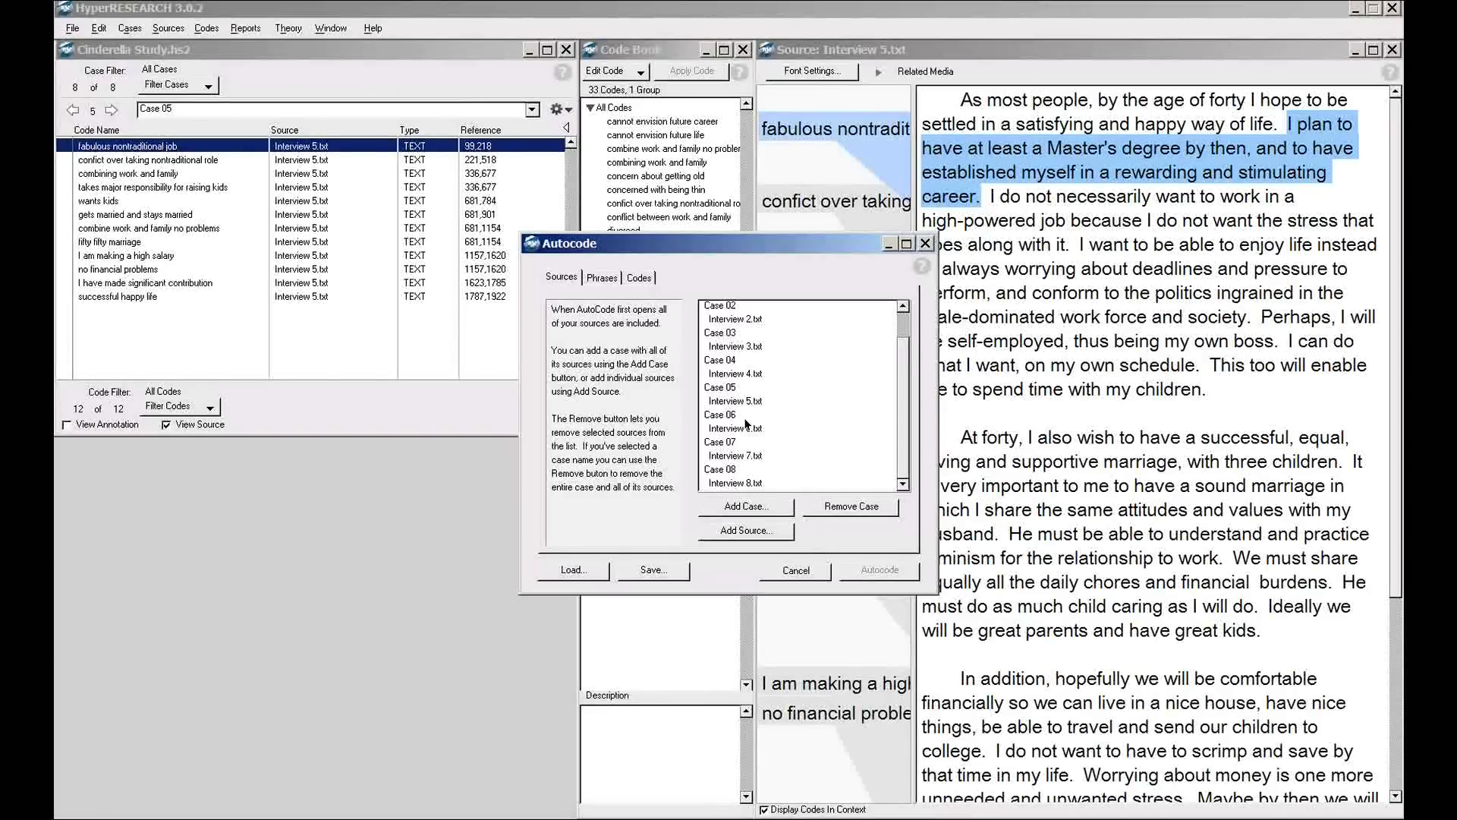
Step: Add the search phrases home, house and estate to auto-coding
click(602, 277)
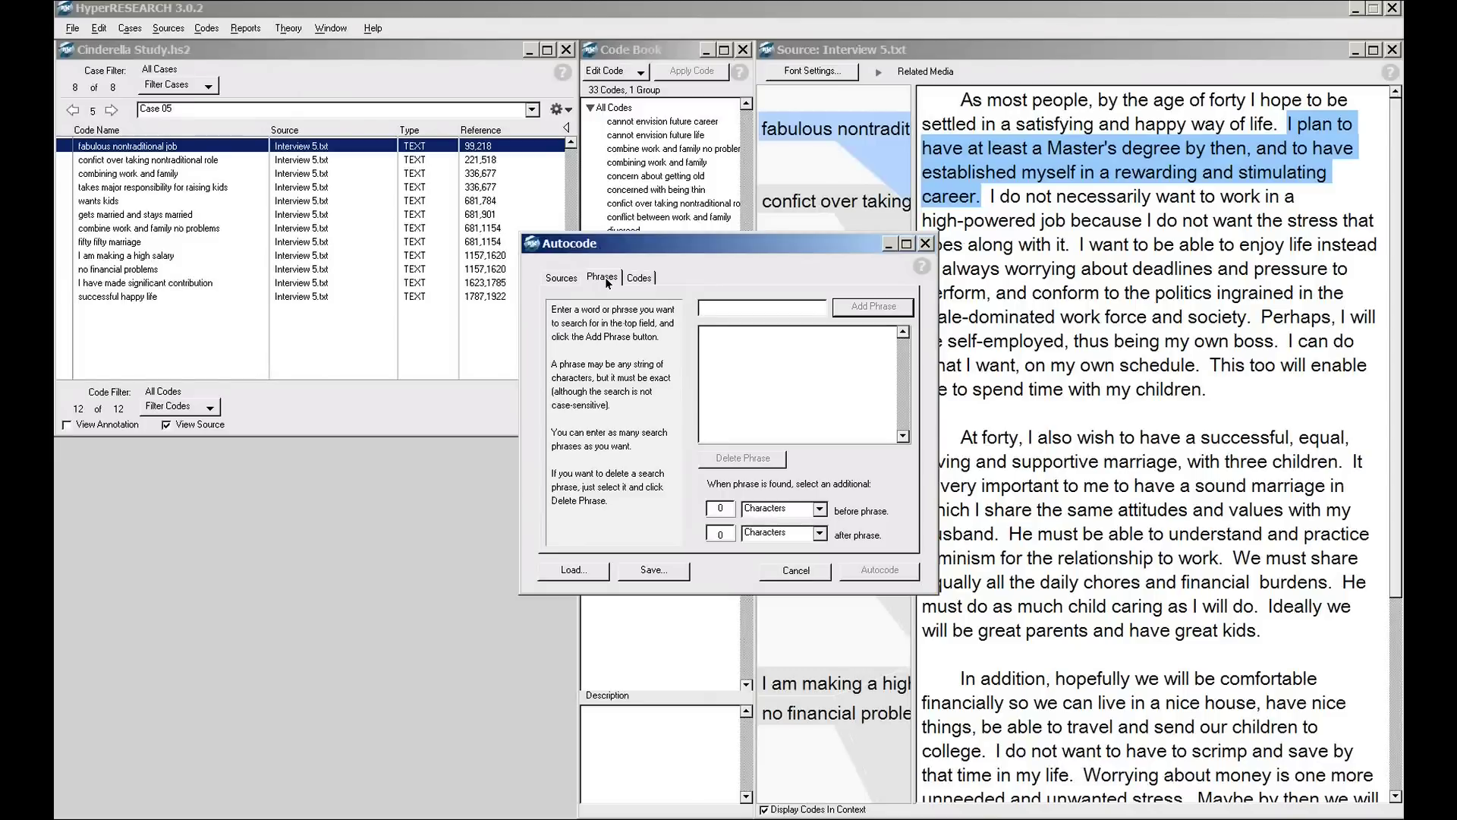
click(723, 309)
text(home)
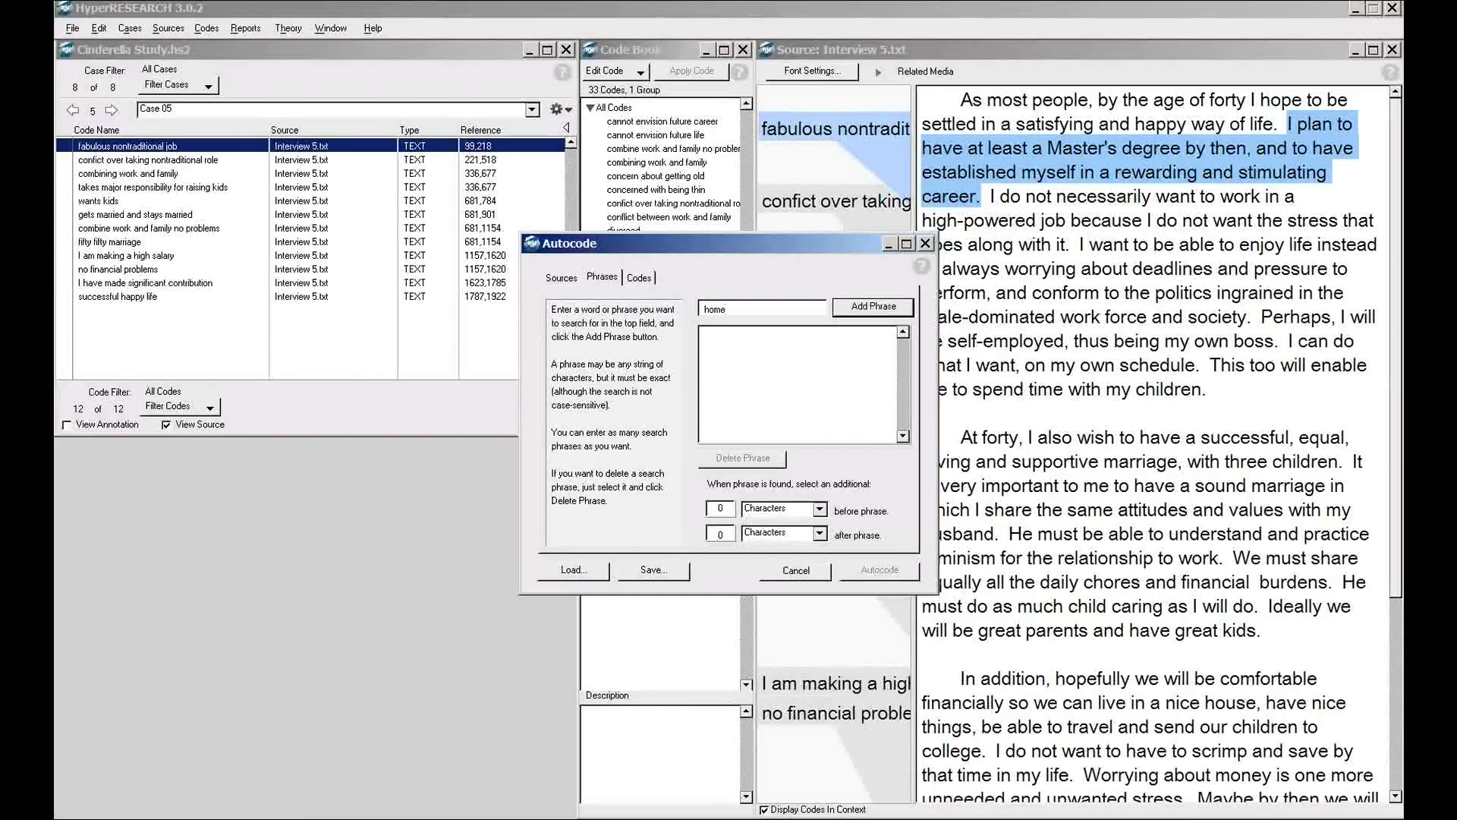
click(859, 306)
text(house)
click(853, 308)
text(estate)
click(870, 307)
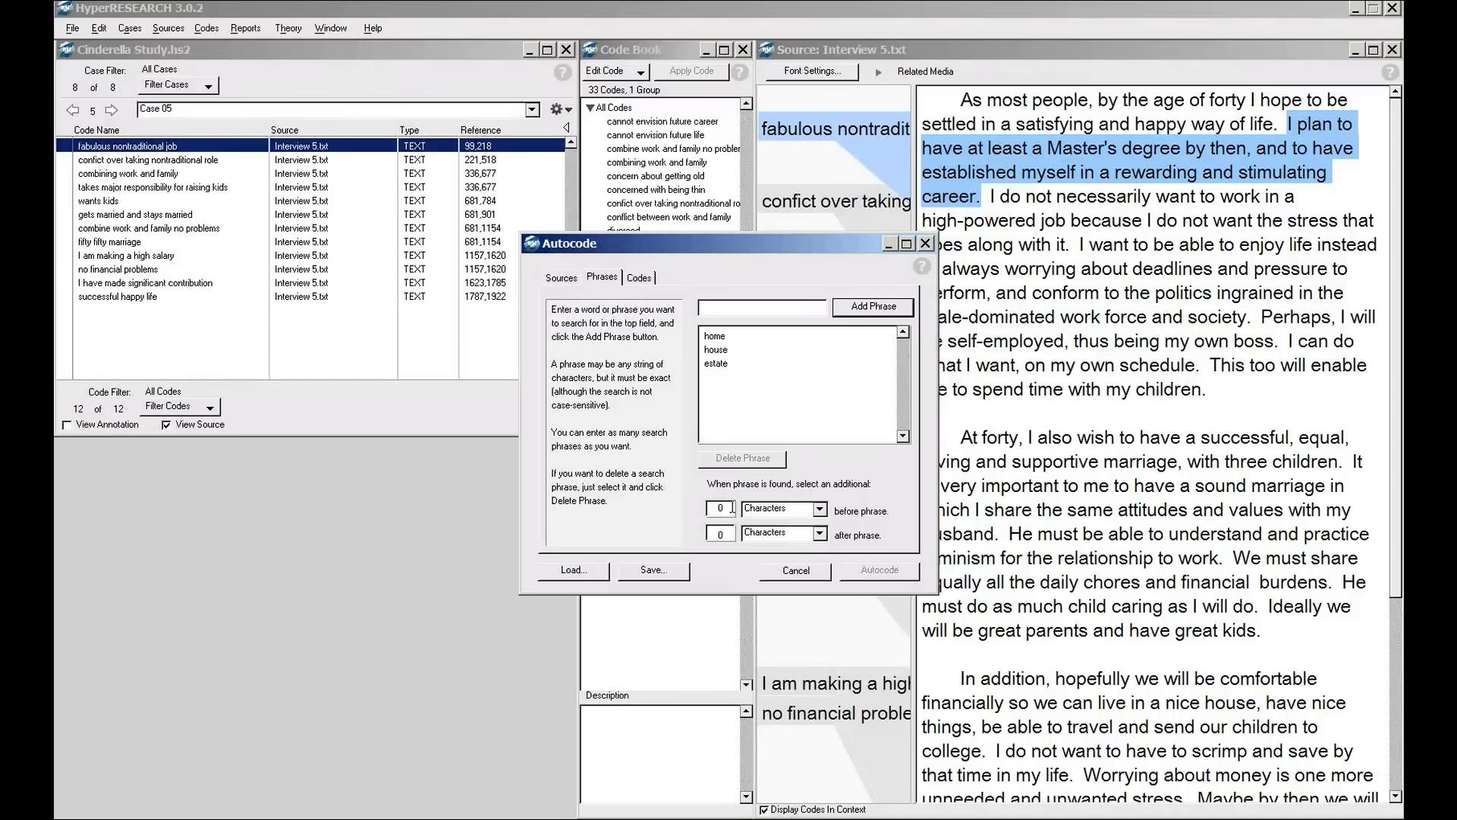
Step: Capture 1 paragraph before and 1 paragraph after each match
click(821, 509)
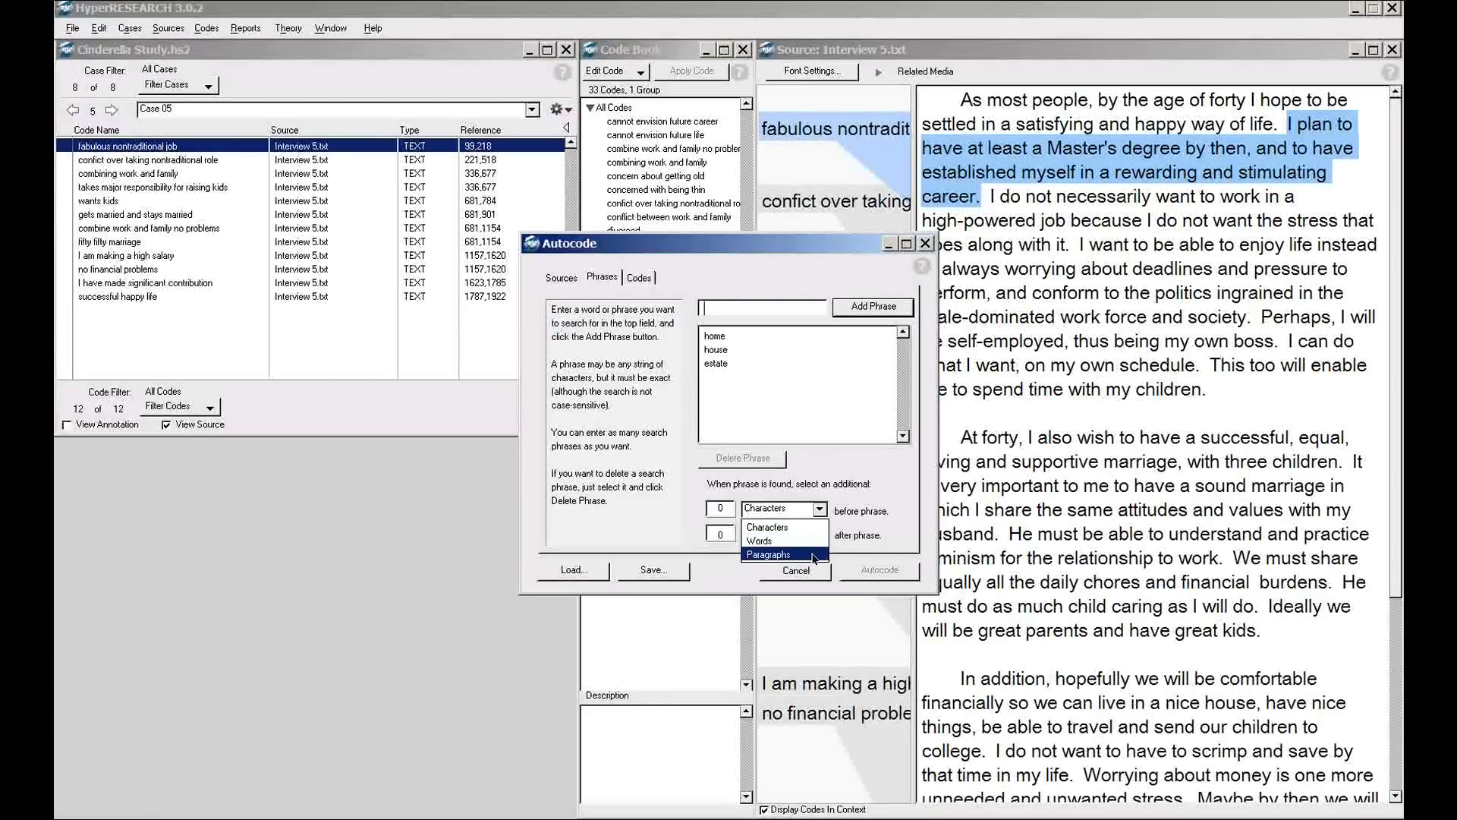
click(815, 558)
double_click(719, 509)
text(1)
click(821, 534)
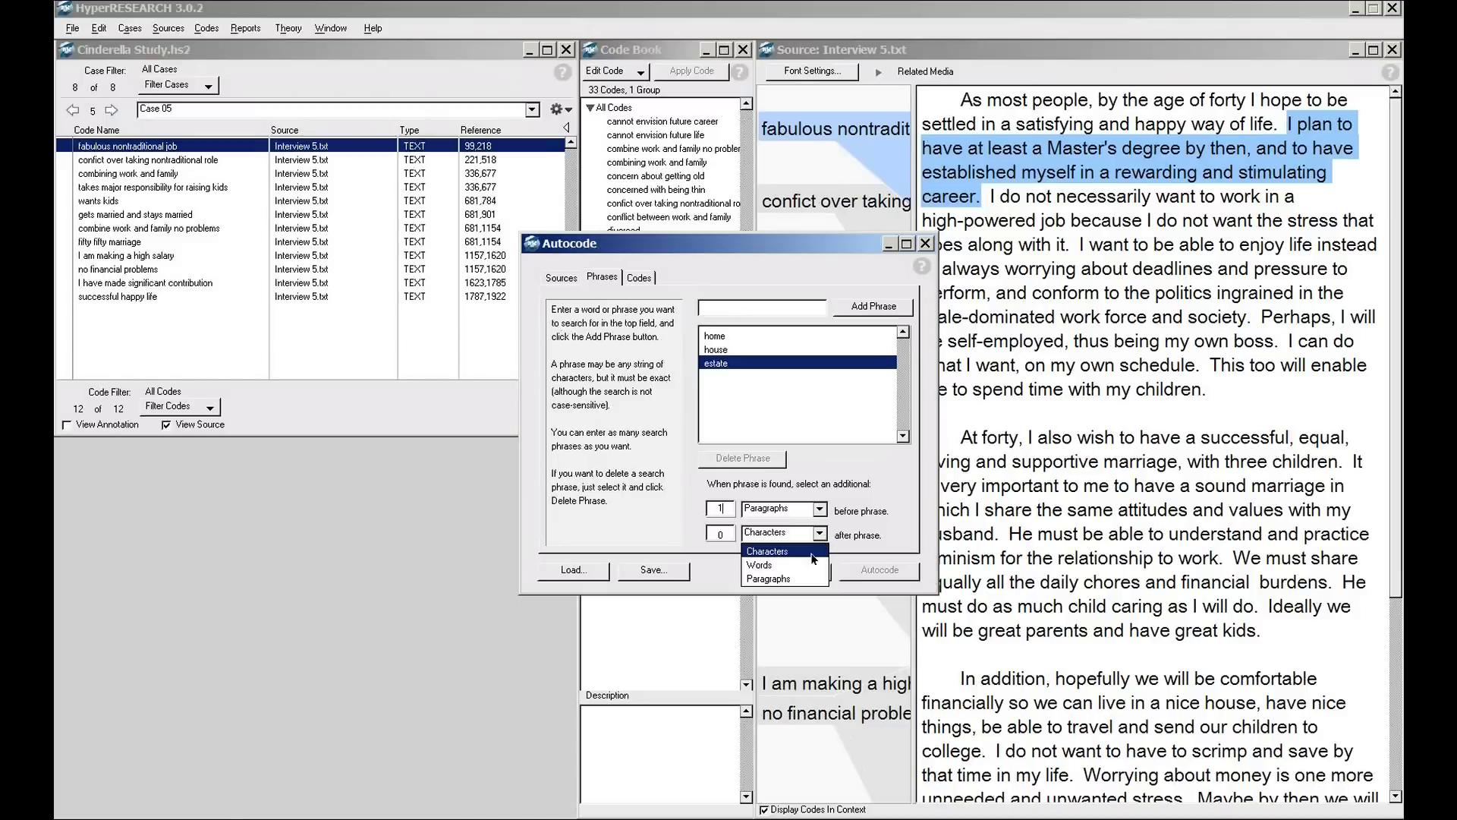
click(808, 578)
click(725, 533)
key(BackSpace)
text(1)
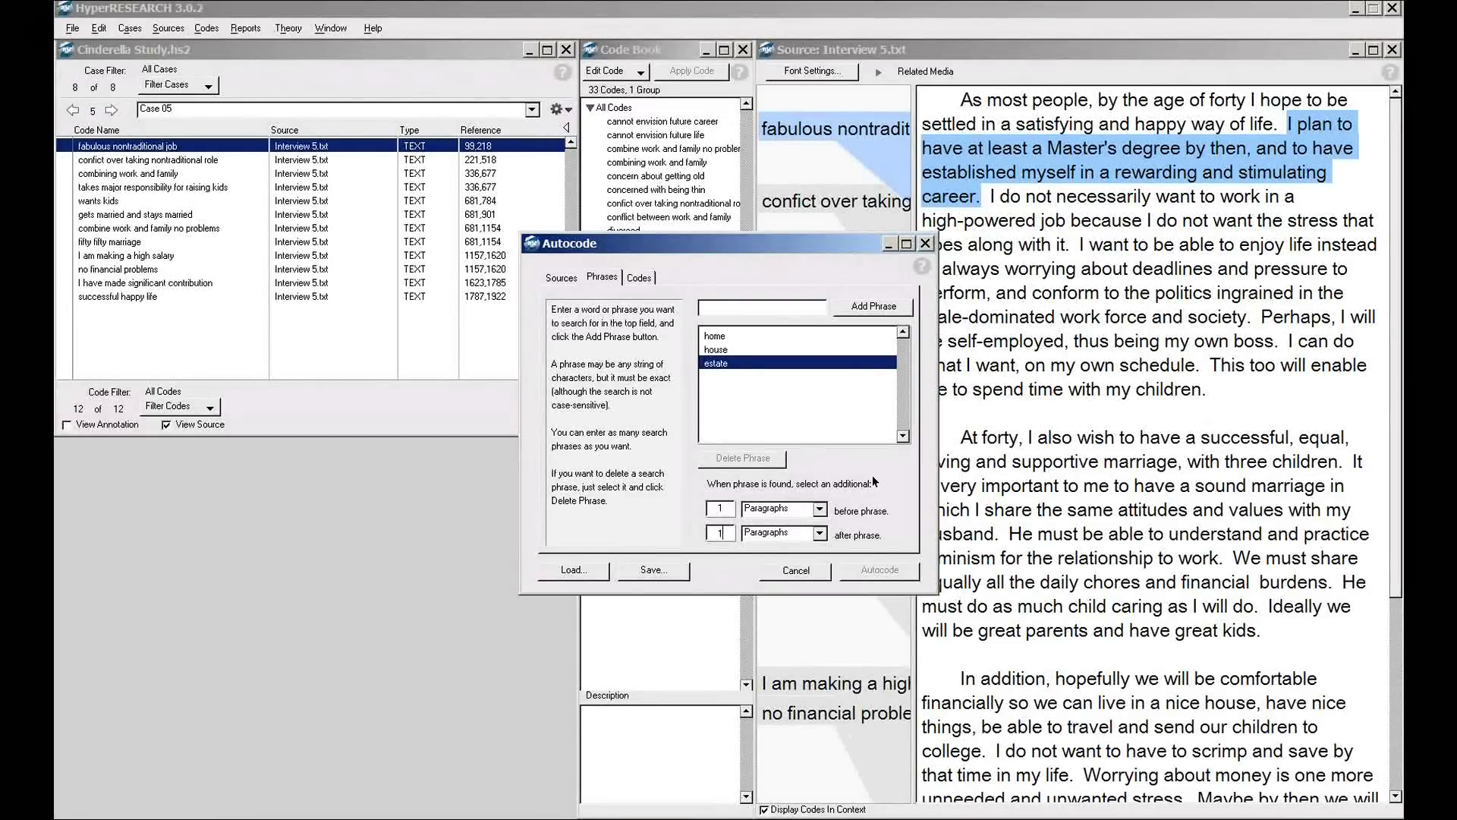
Step: Create a new code named 'home life' and select it as the auto-code to apply
click(639, 278)
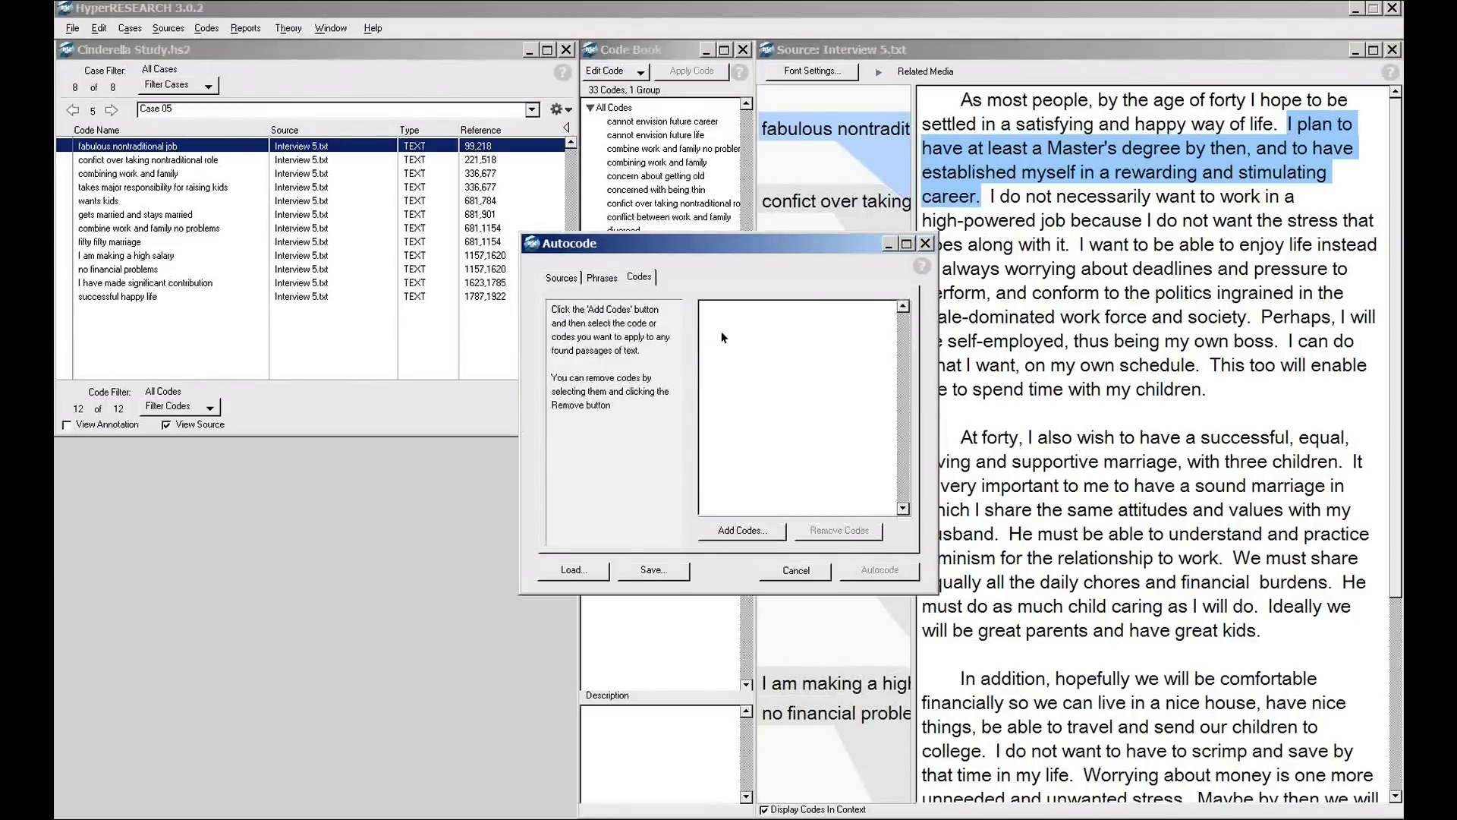
click(740, 530)
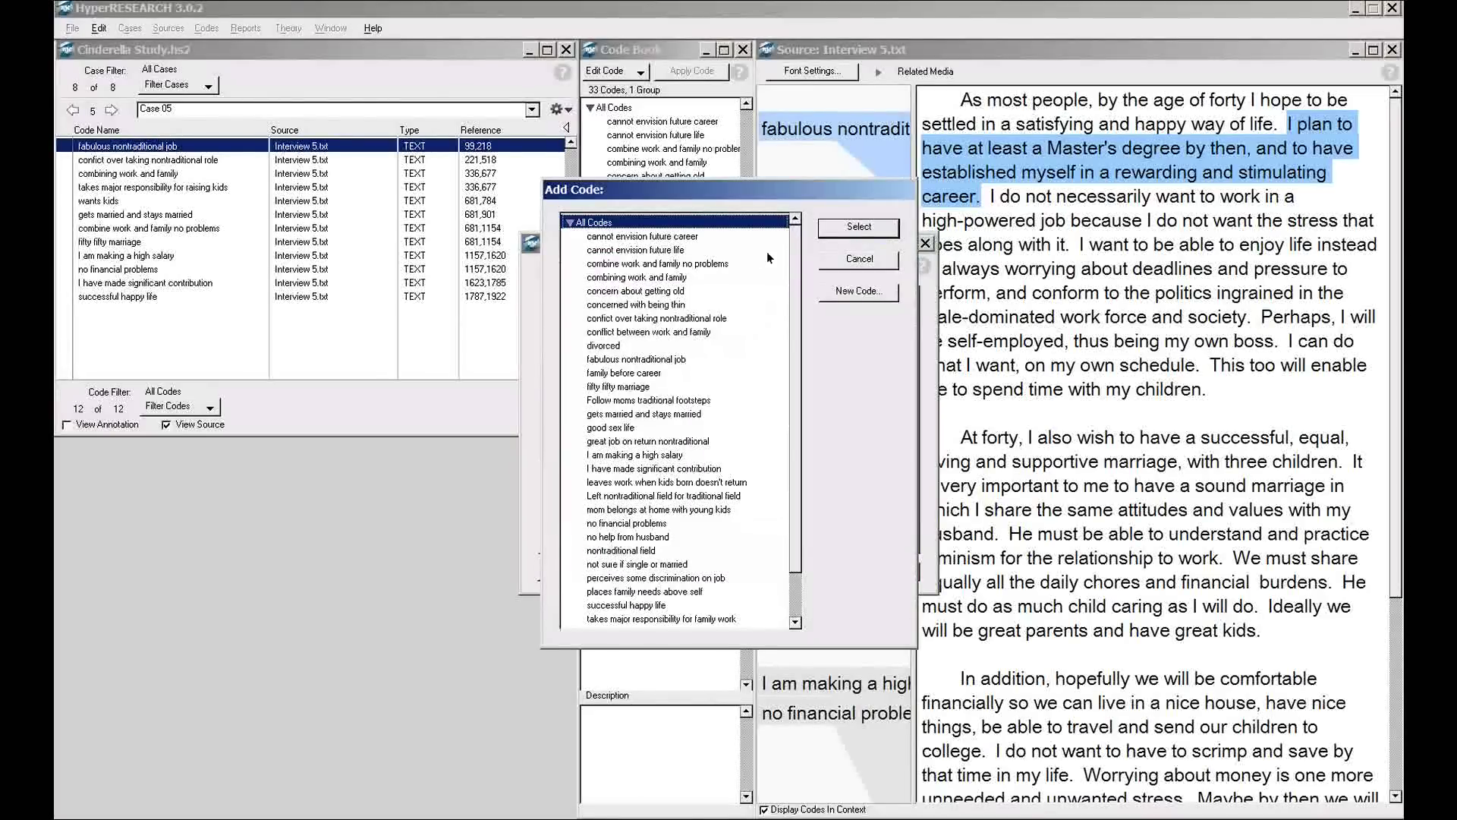
click(860, 292)
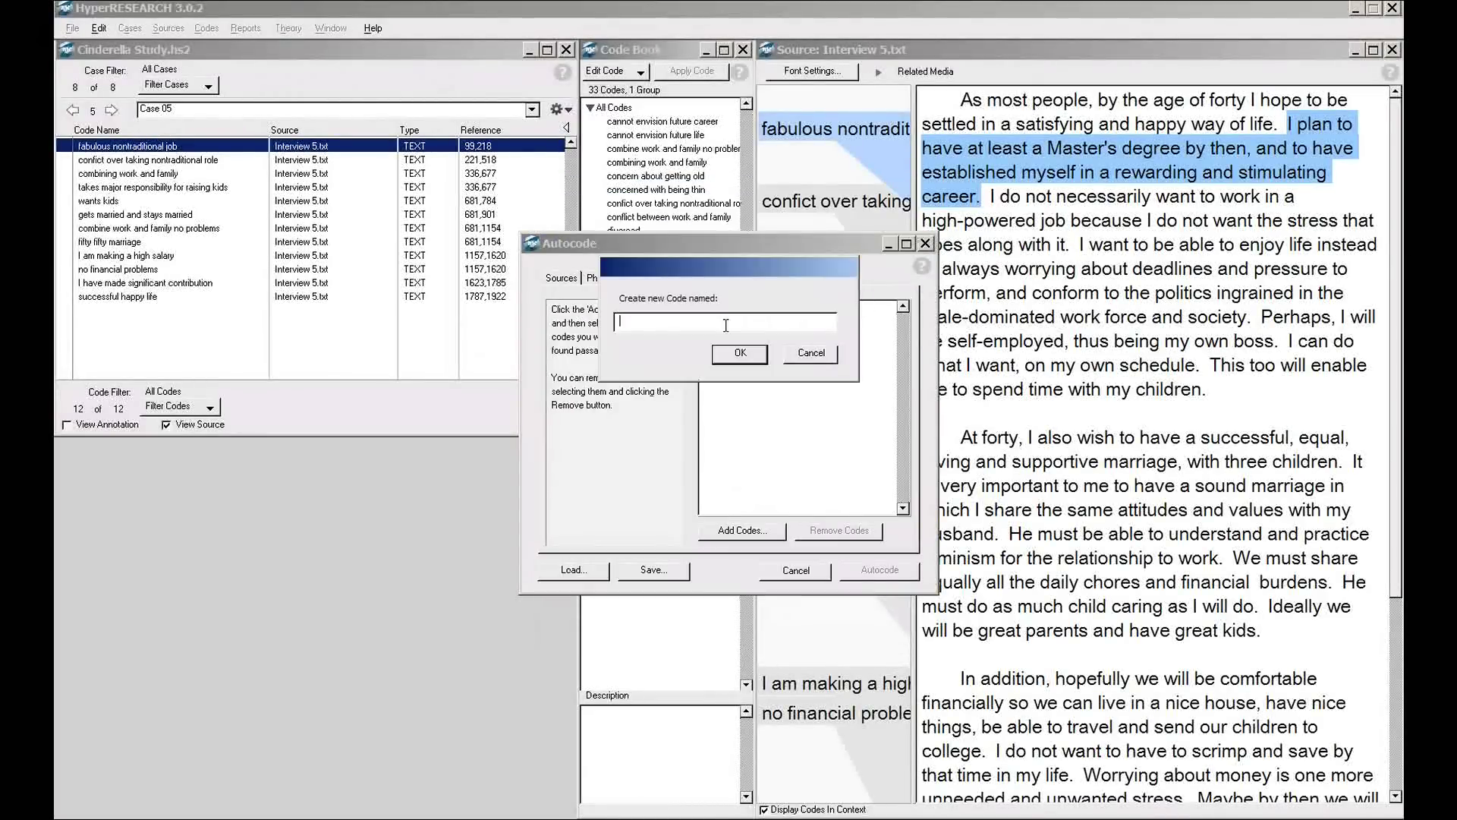
text(hoime)
key(BackSpace)
key(BackSpace)
key(BackSpace)
text(me life)
click(740, 352)
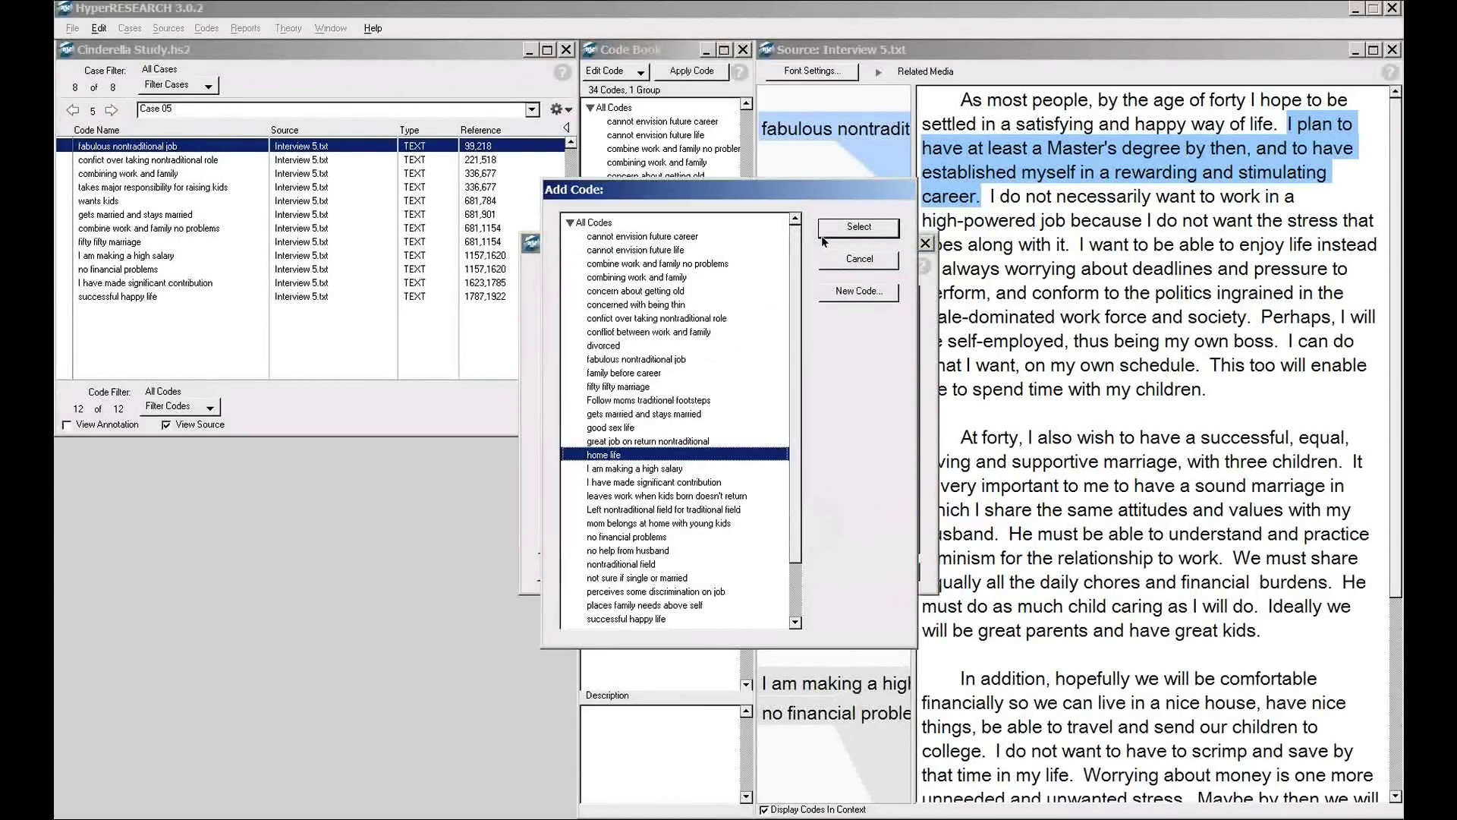
click(835, 225)
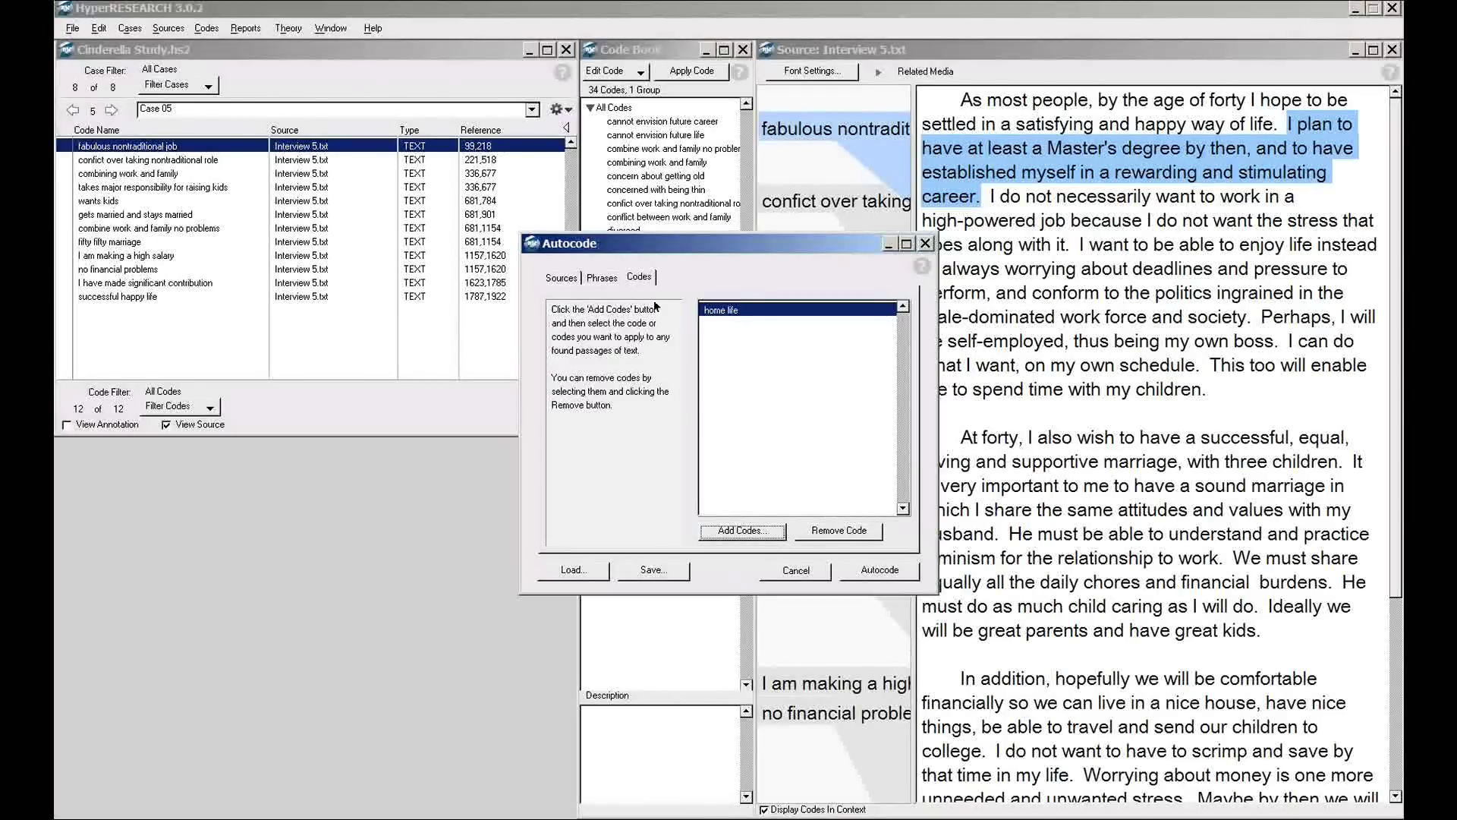
Step: Run auto-coding on all eight interviews, then step back from Case 05 to Case 01
click(882, 570)
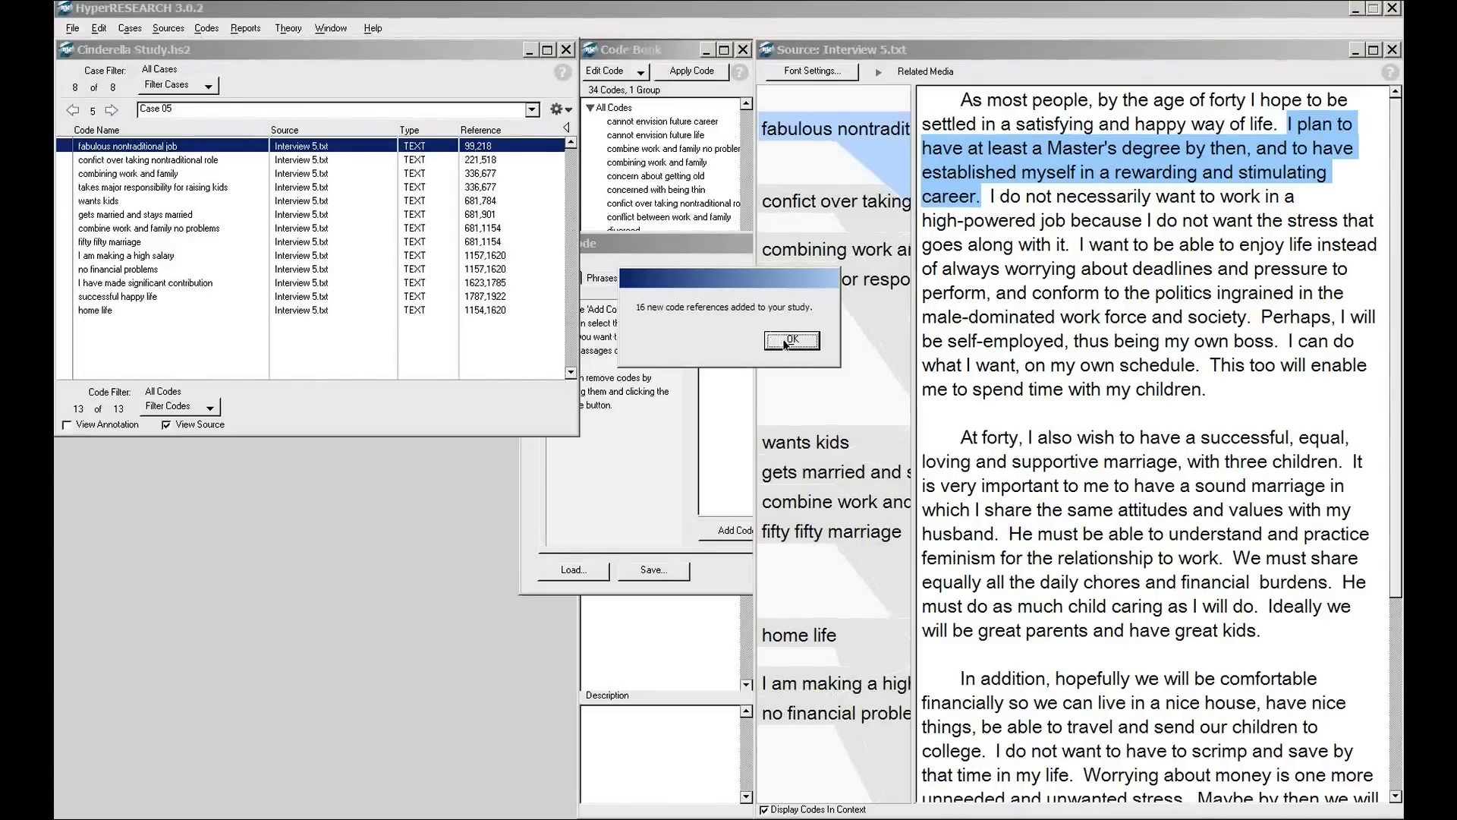
click(791, 340)
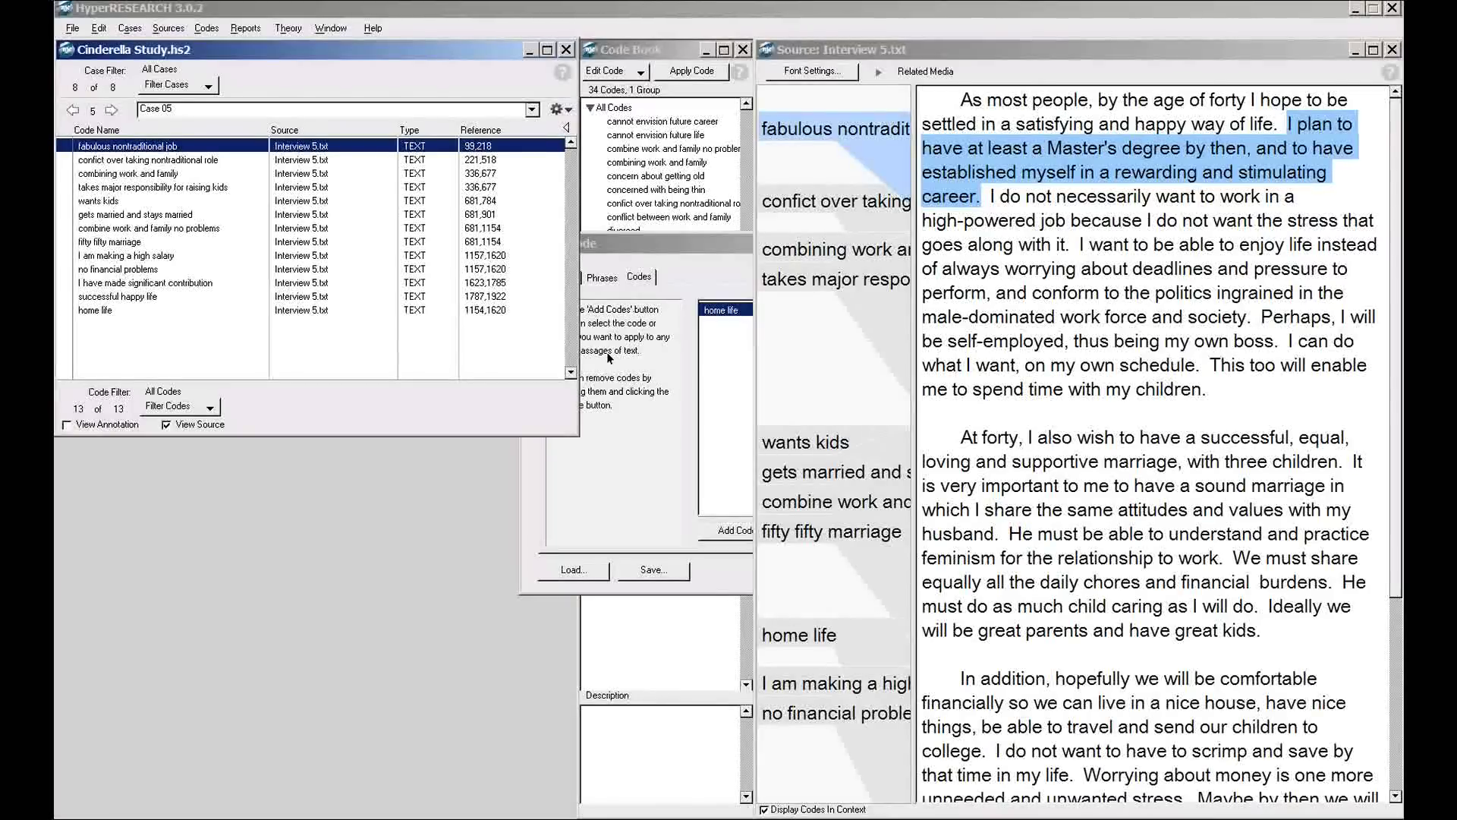
click(72, 110)
click(72, 110)
click(72, 110)
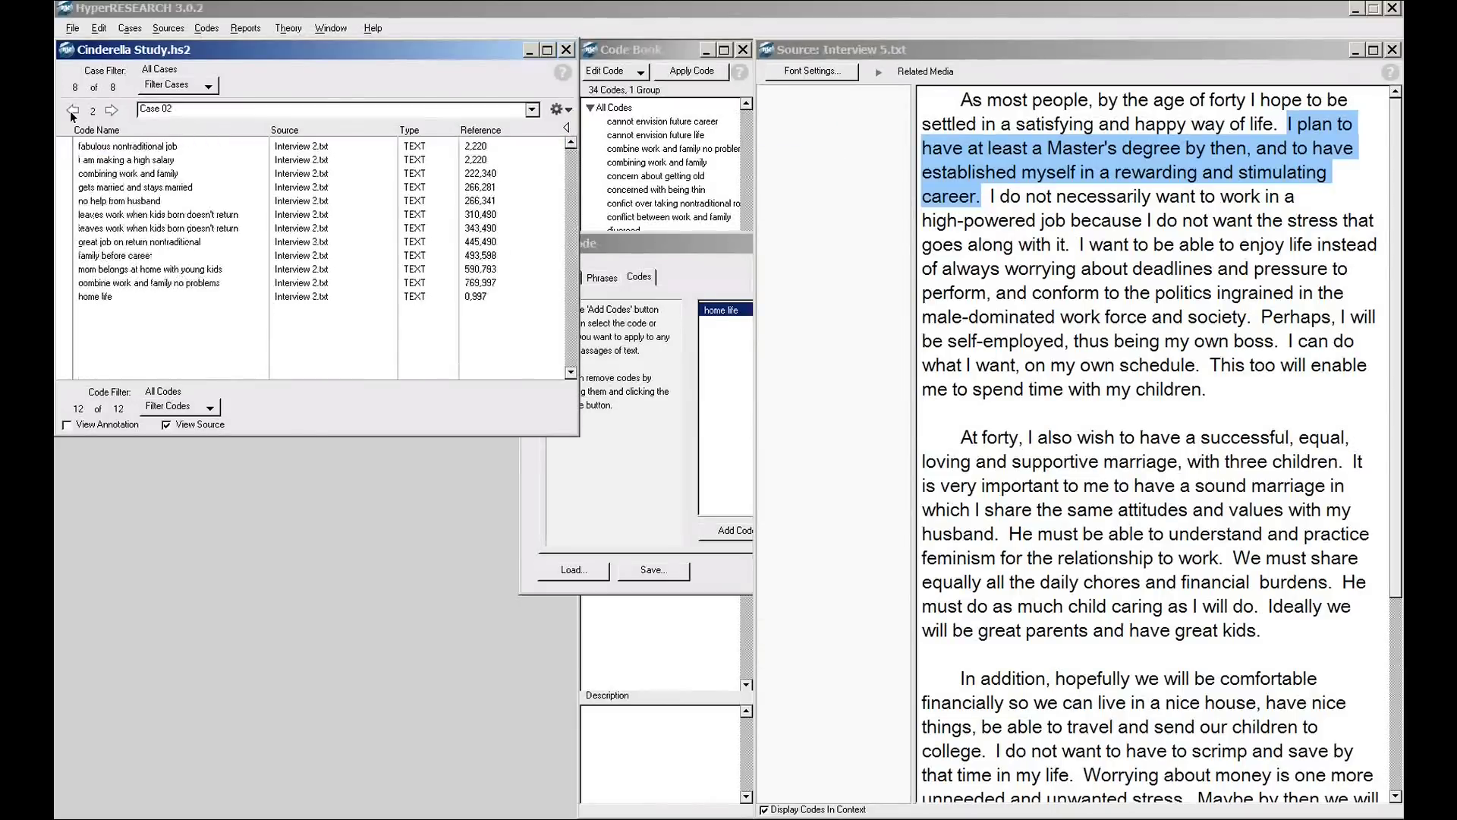
click(72, 110)
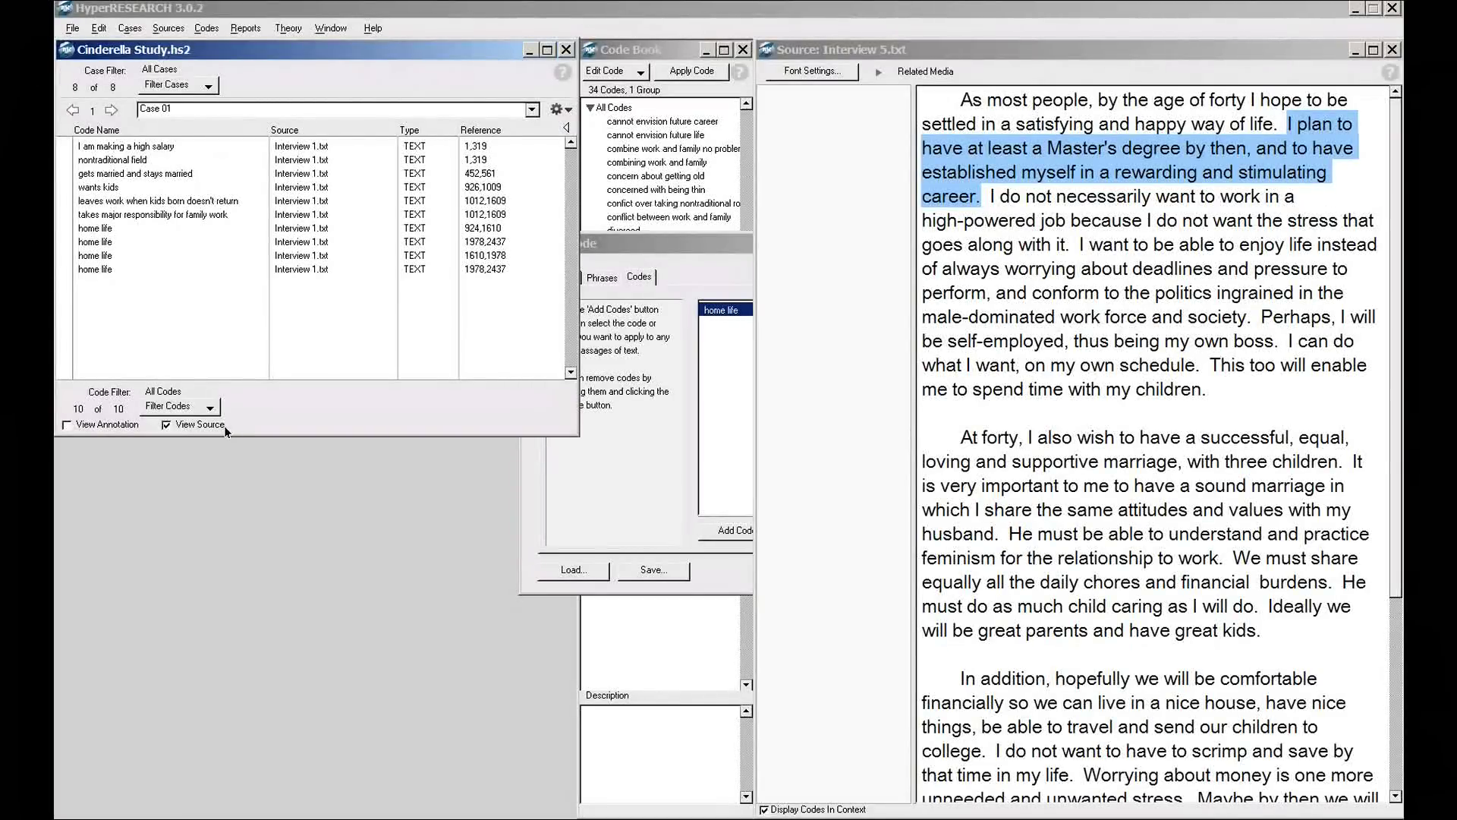
click(204, 403)
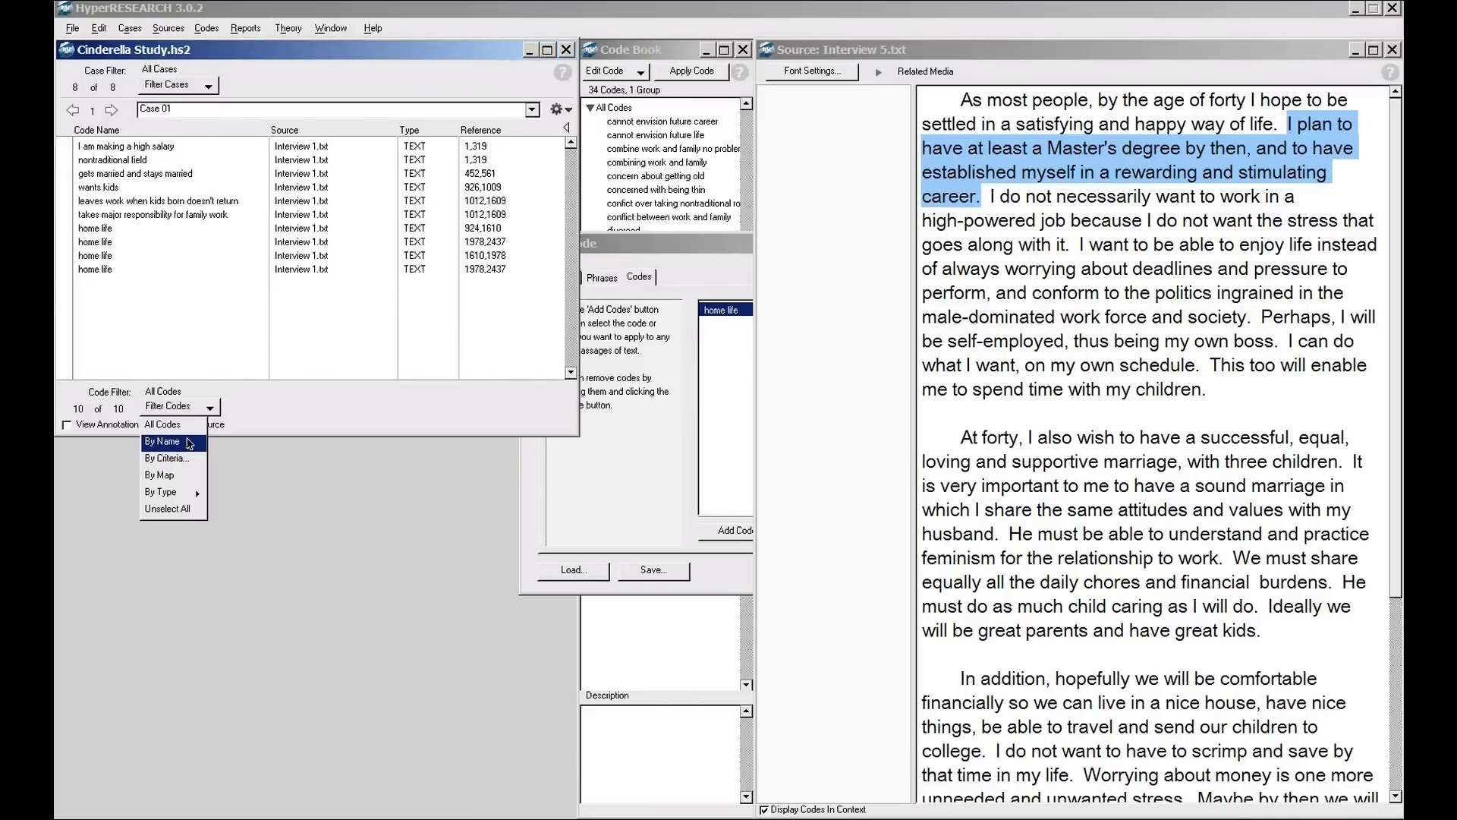
Step: Filter Case 01's codes by name to 'home life' and show the first coded passage
click(190, 444)
click(616, 457)
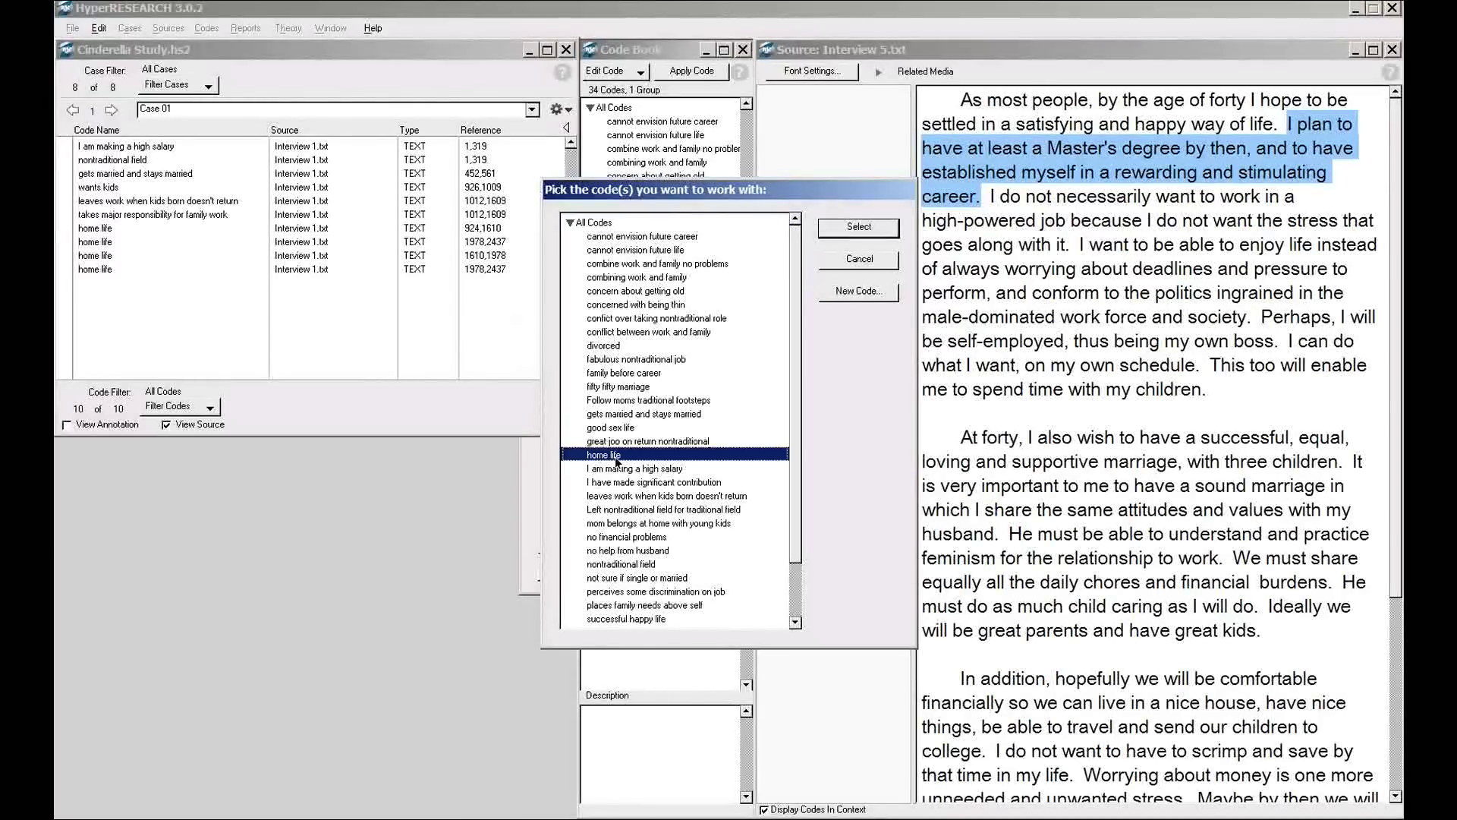
double_click(616, 456)
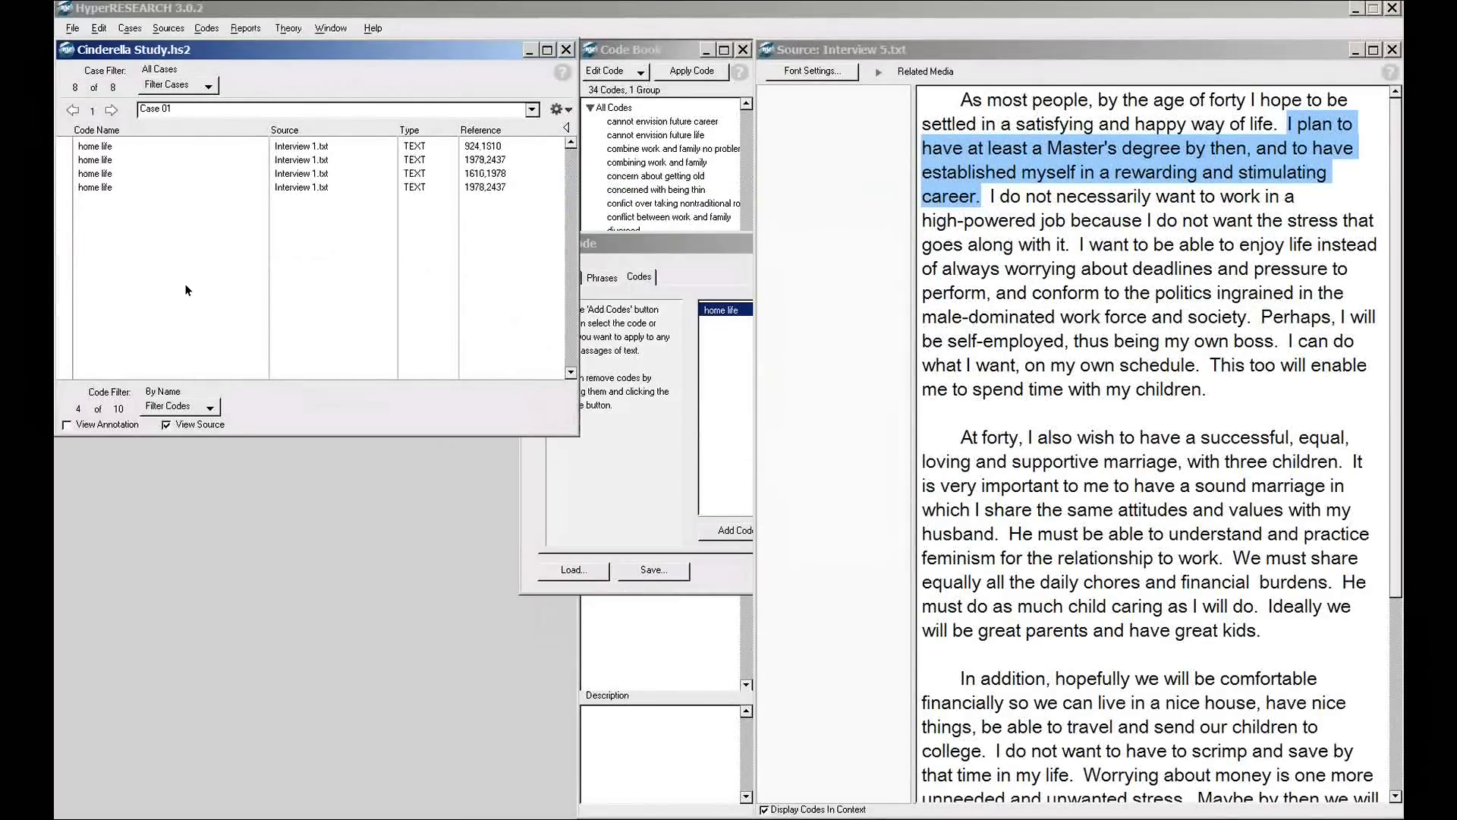
click(102, 145)
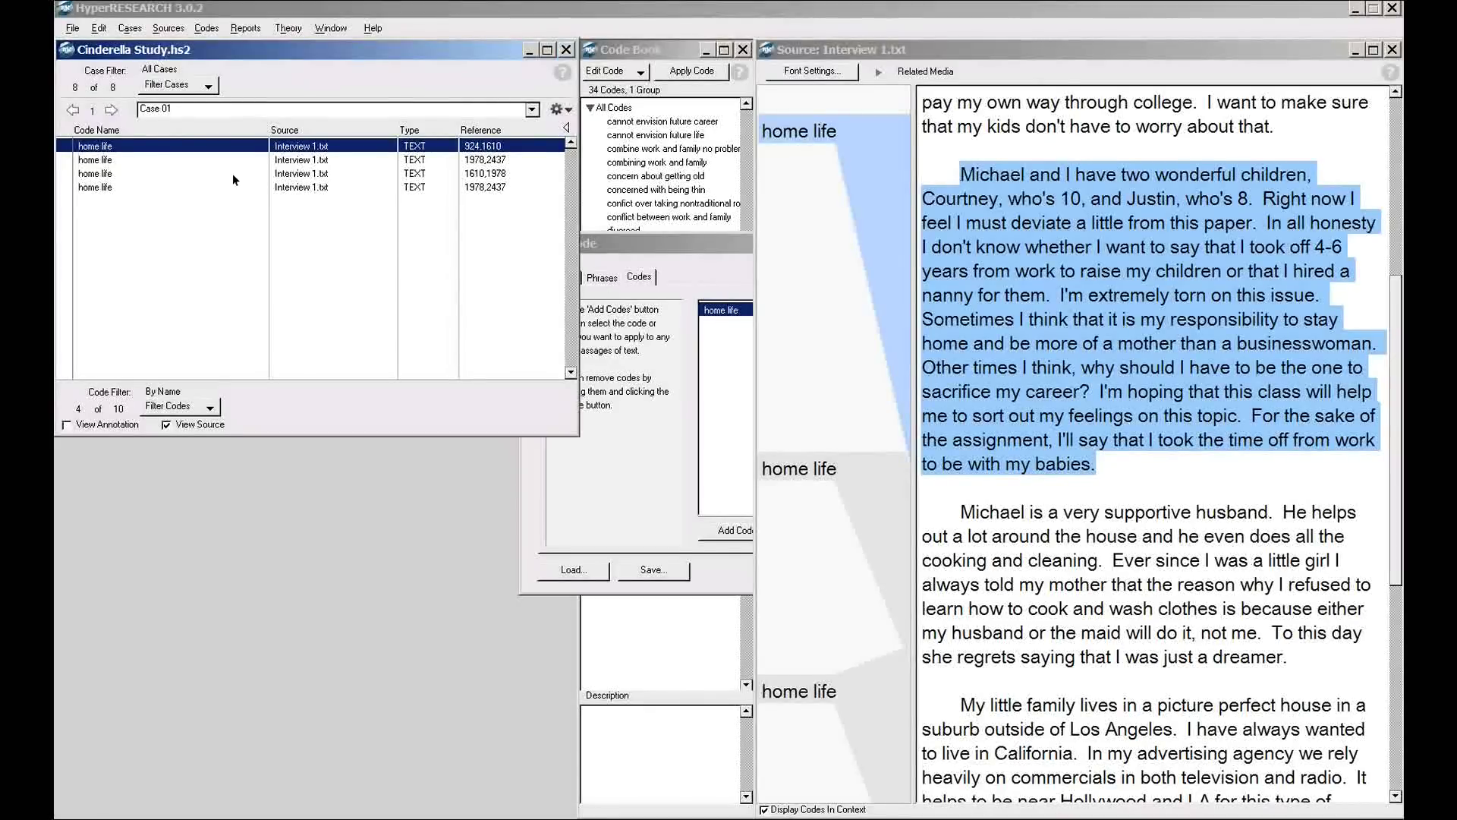
Step: Show the second home life passage and select its first two sentences, ending '…live in California.'
click(203, 162)
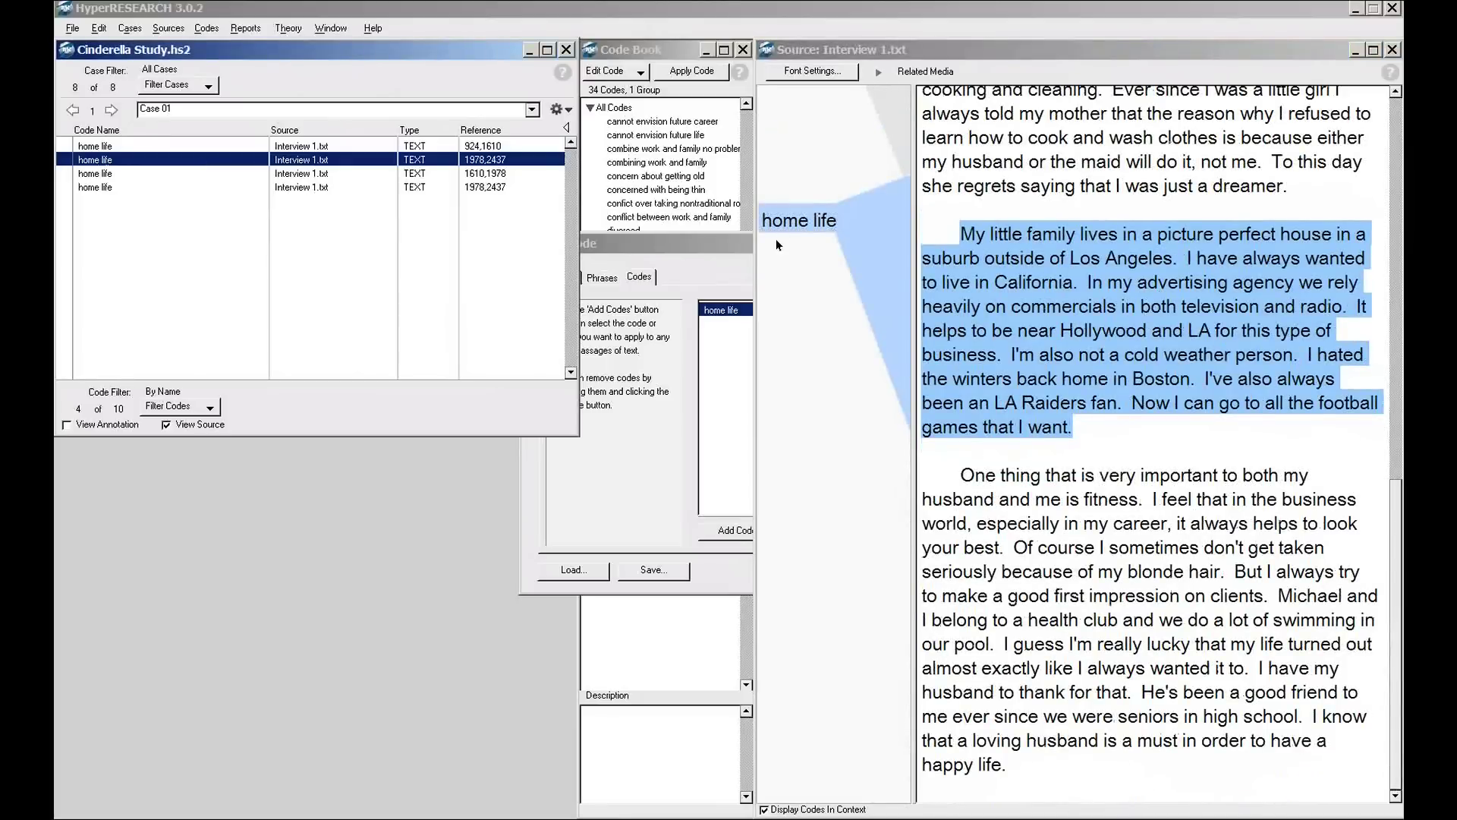
click(1391, 9)
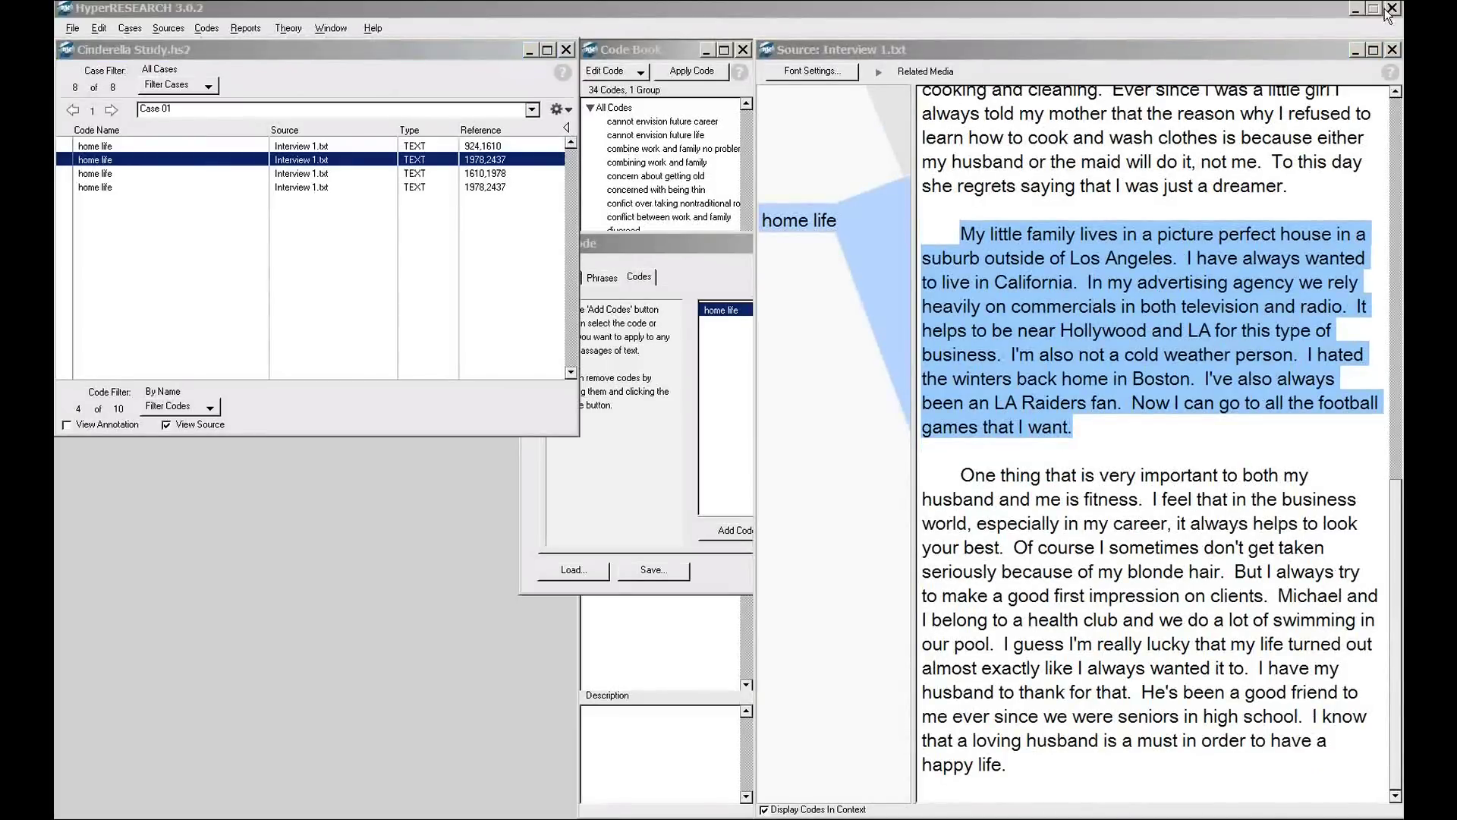
click(960, 233)
drag(960, 233, 1079, 287)
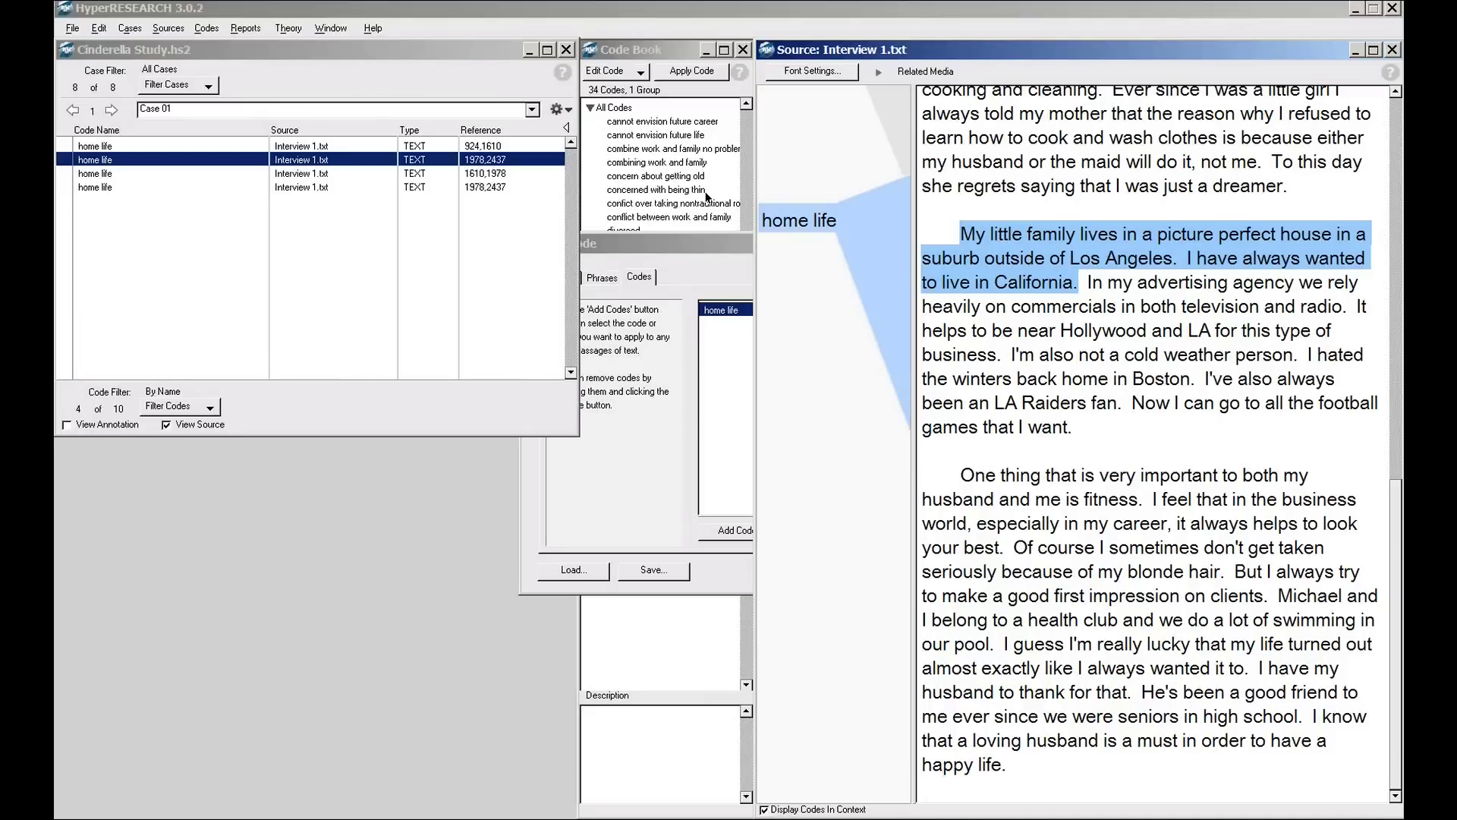
Step: Apply 'home life' from the Code Book to the selected sentences, then review the third, fourth and first references
click(636, 57)
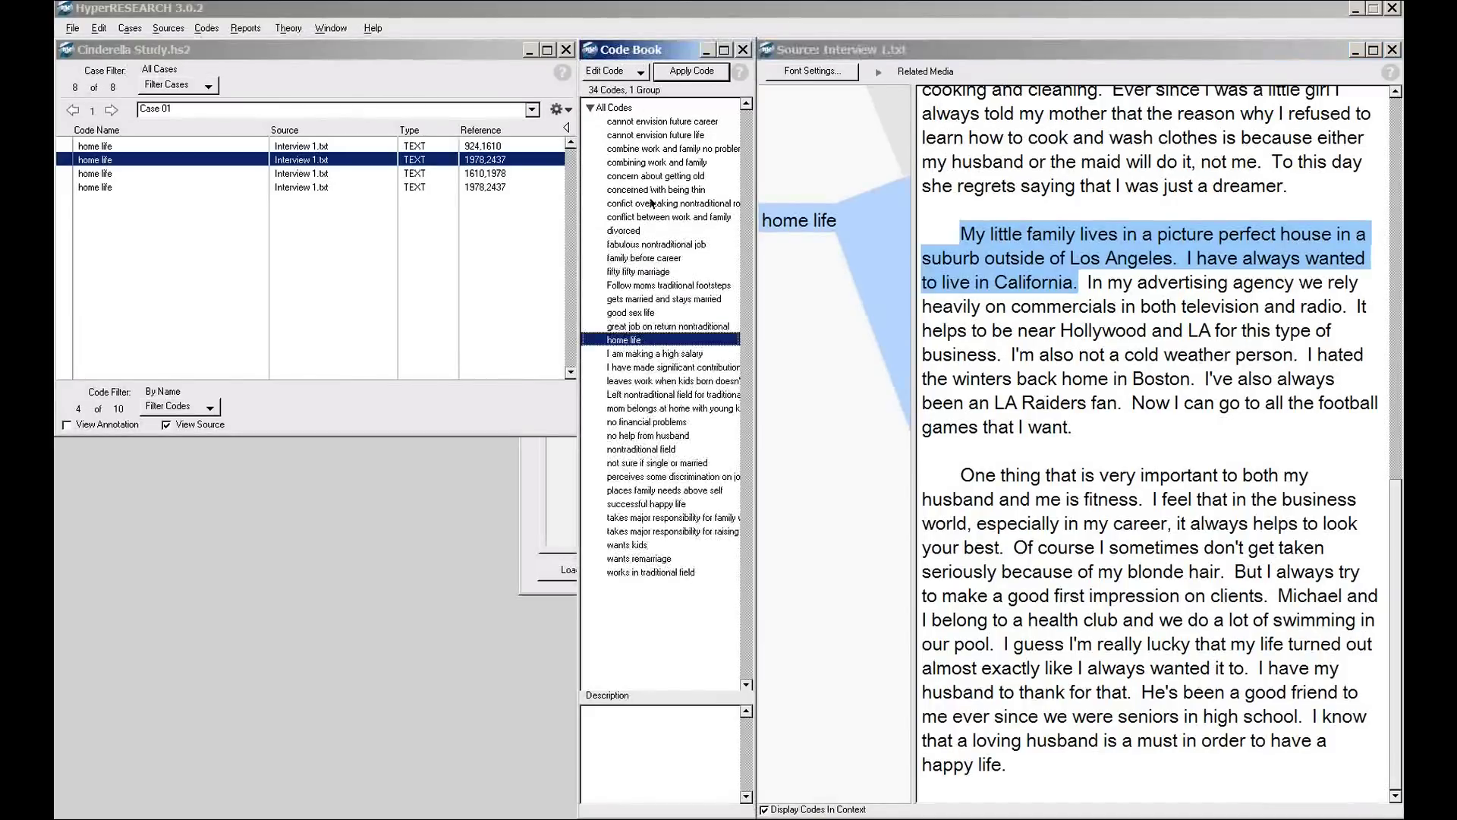
click(682, 72)
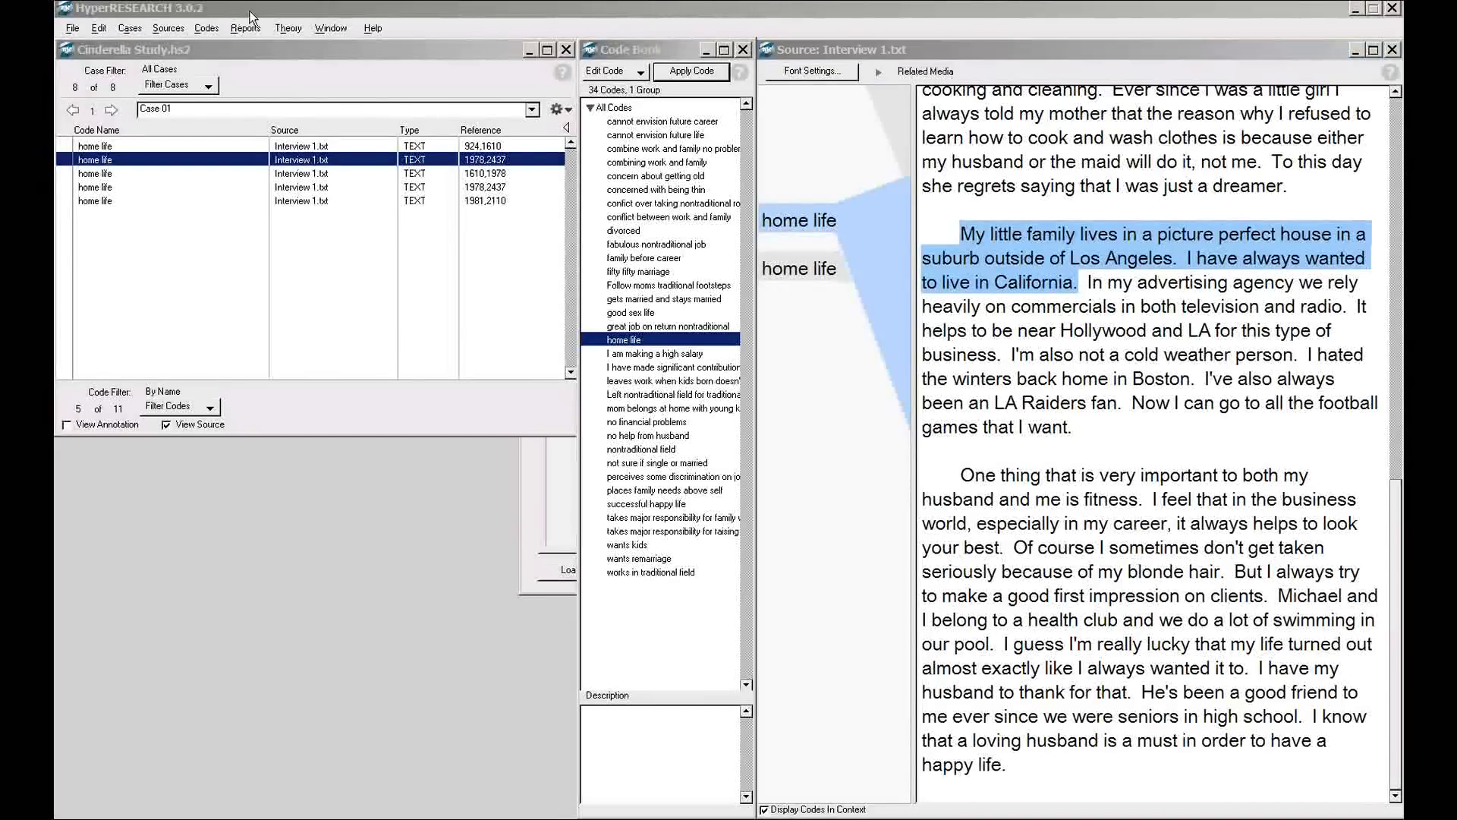
click(151, 175)
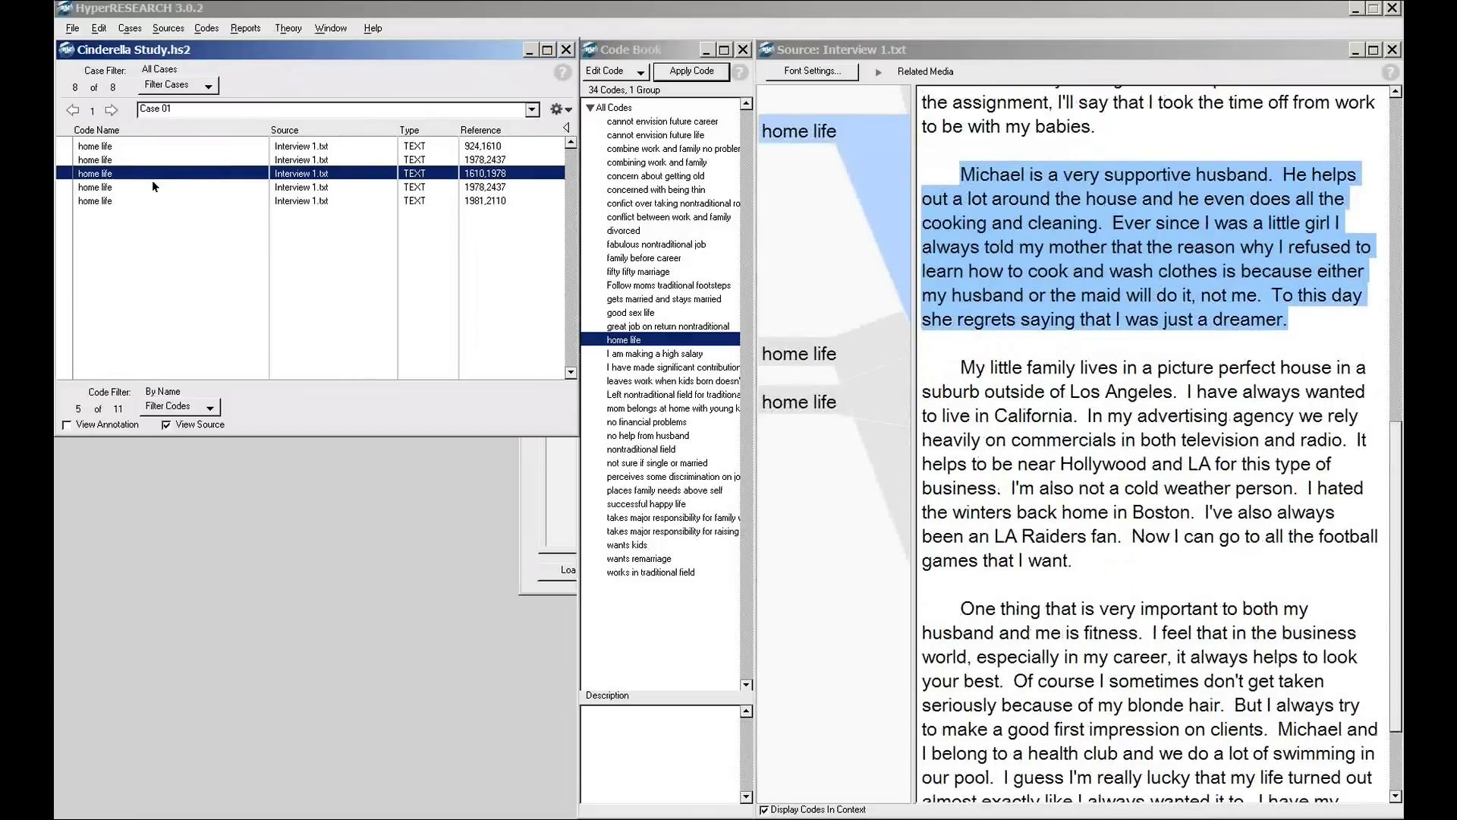
click(151, 188)
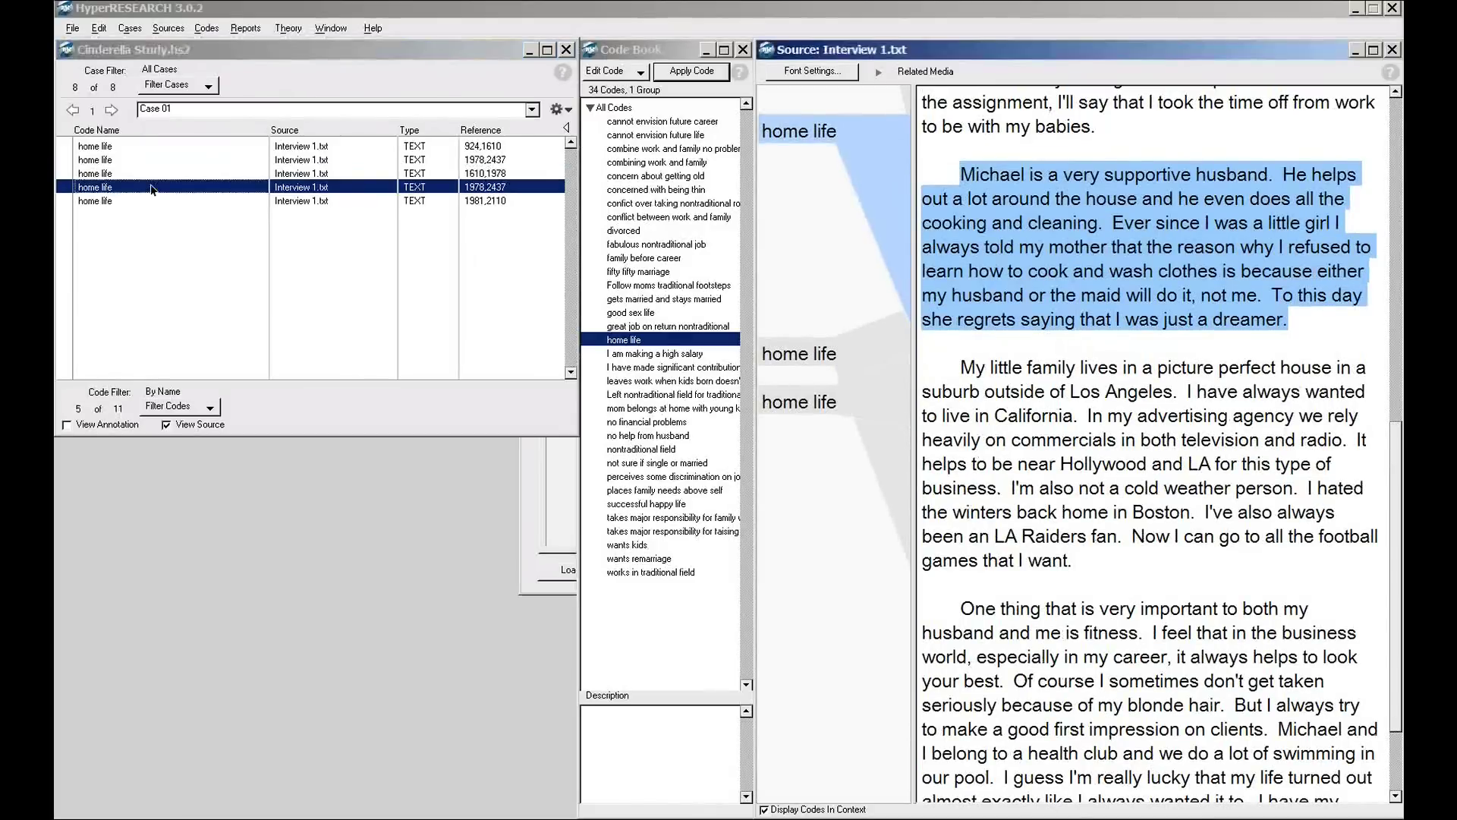
click(144, 147)
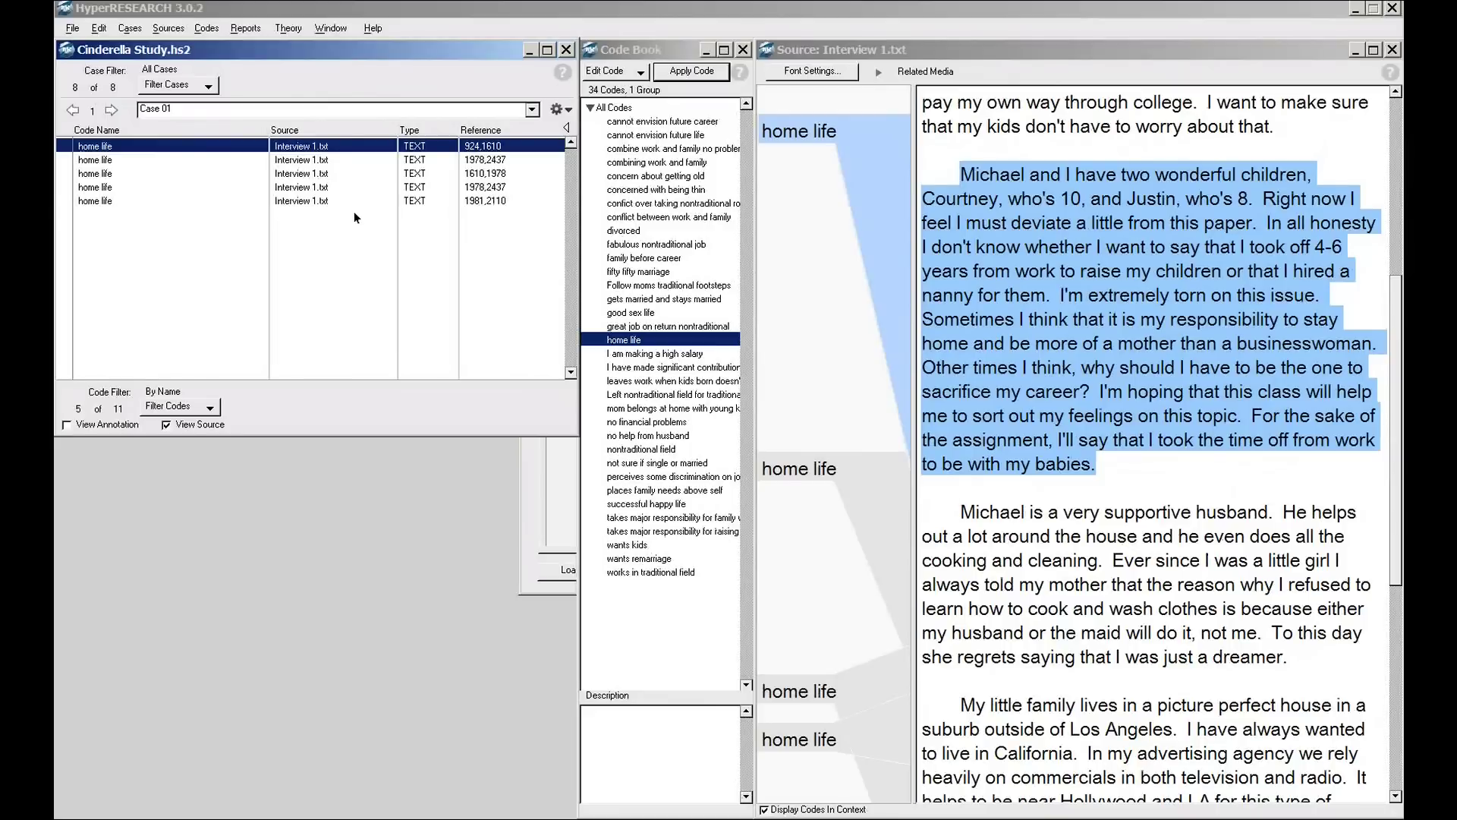
Step: Delete the 'Michael and I have two wonderful children' home life reference and dismiss a row's context menu
click(198, 28)
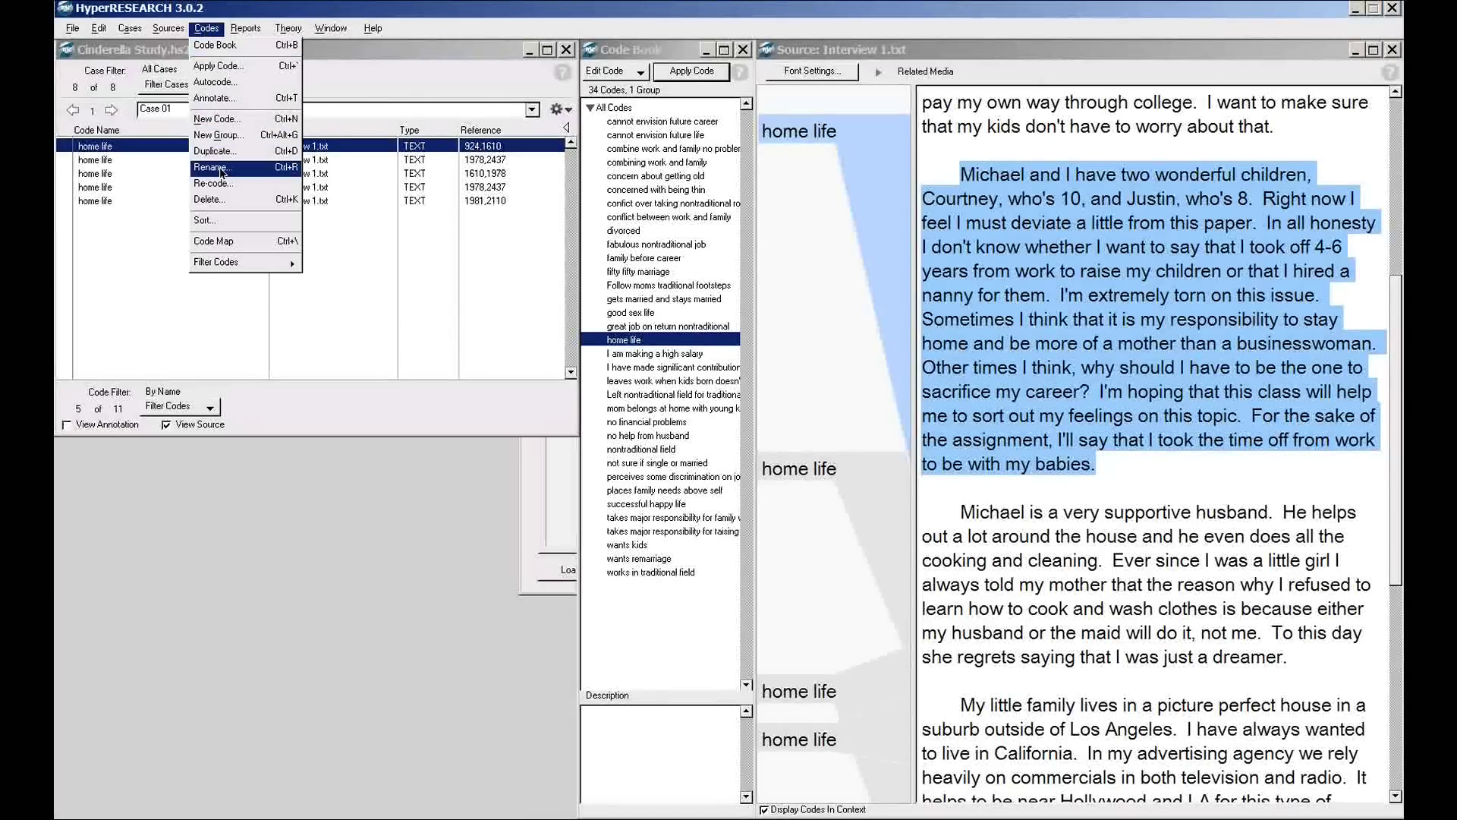
click(222, 200)
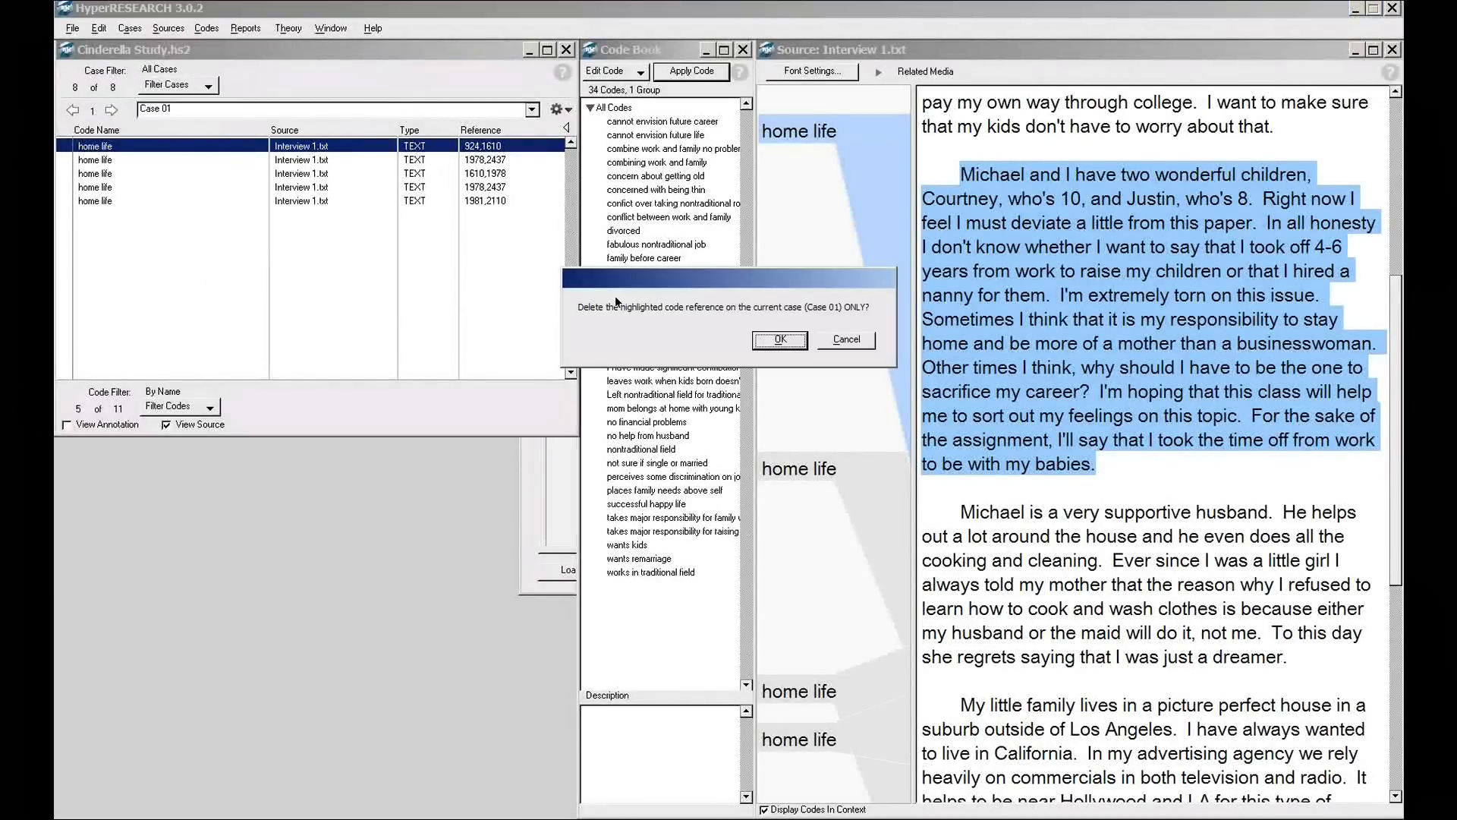
click(779, 341)
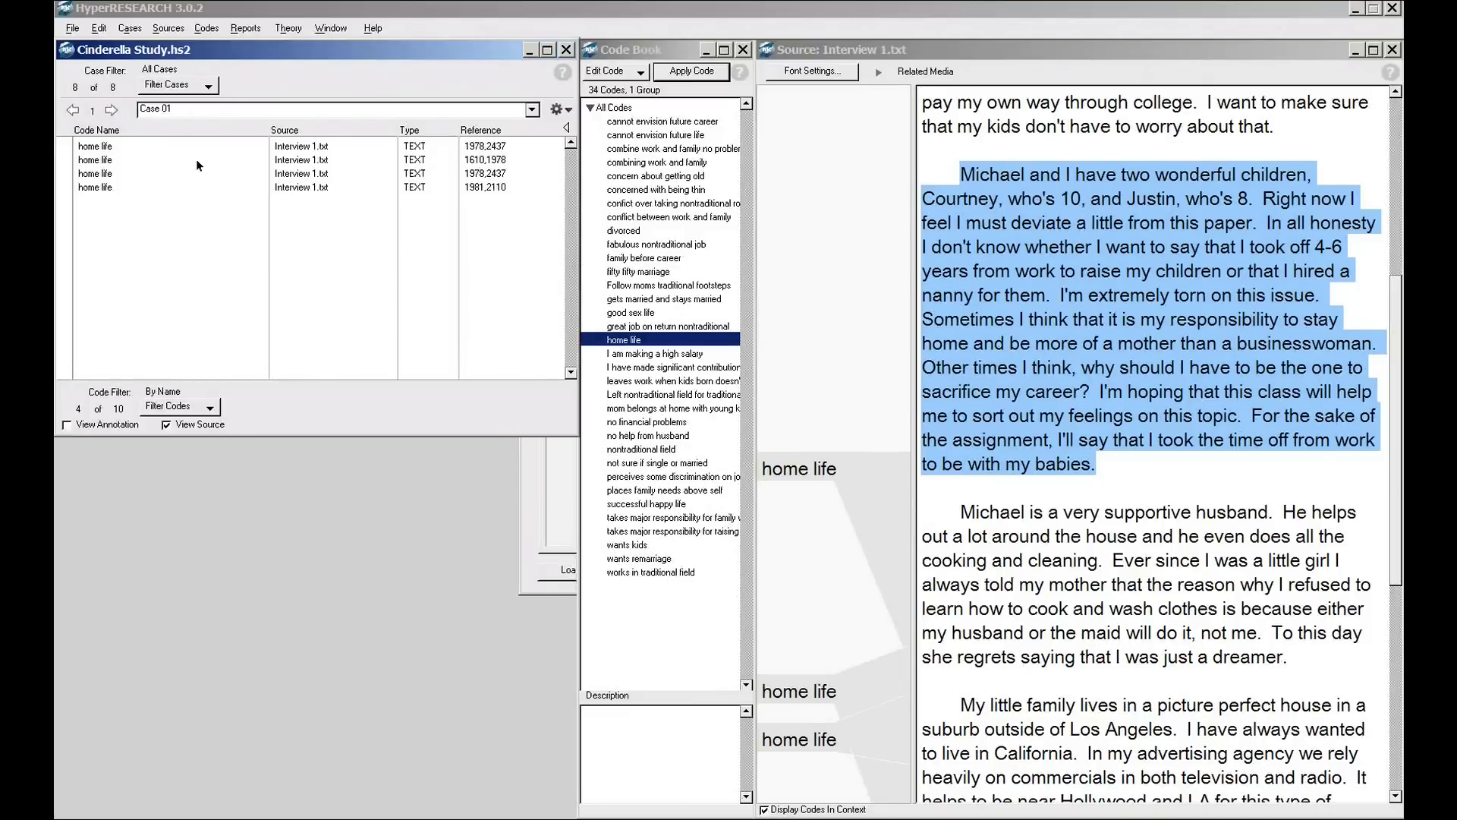
click(174, 148)
right_click(174, 149)
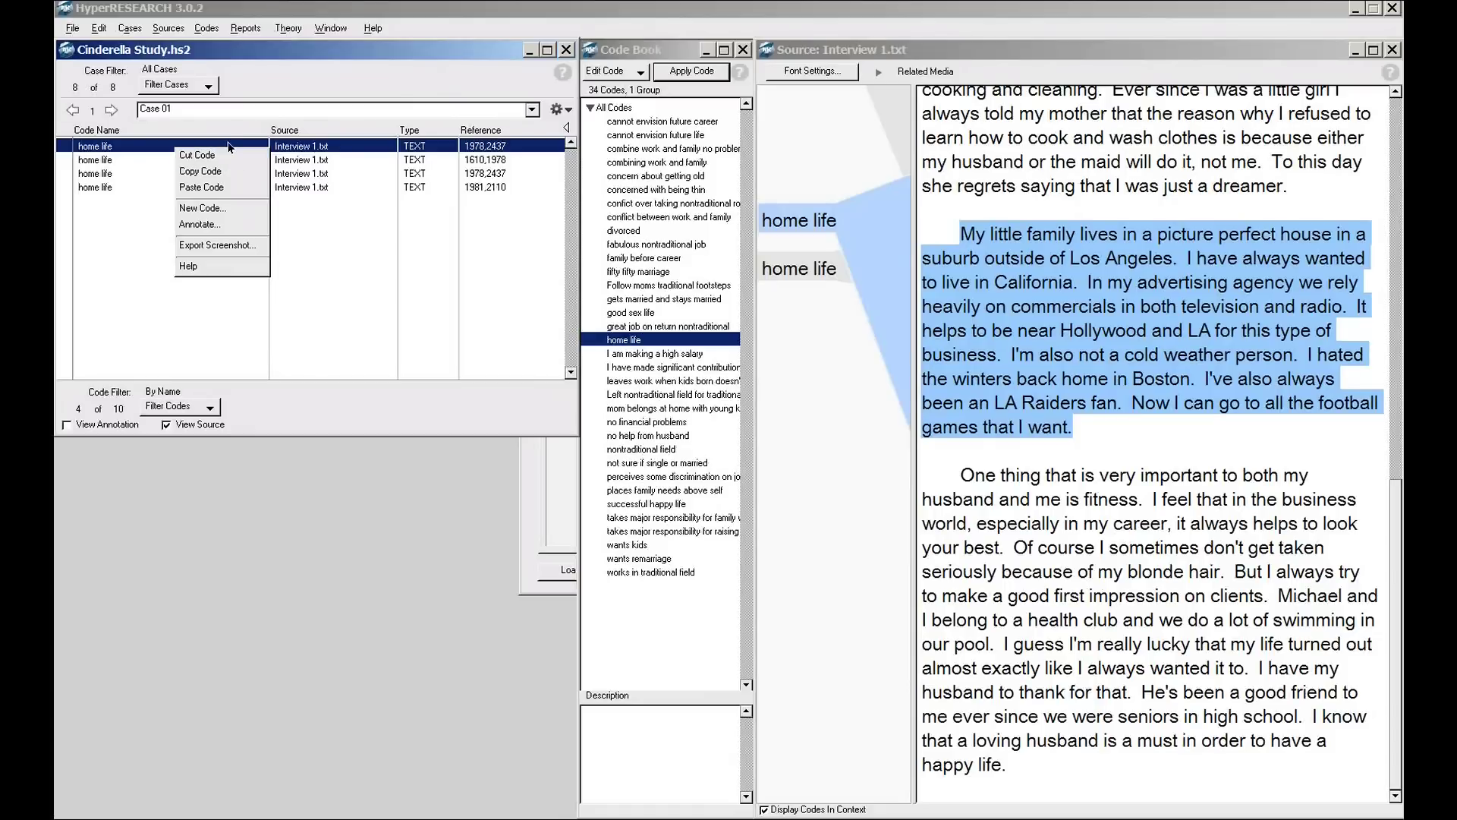
click(220, 245)
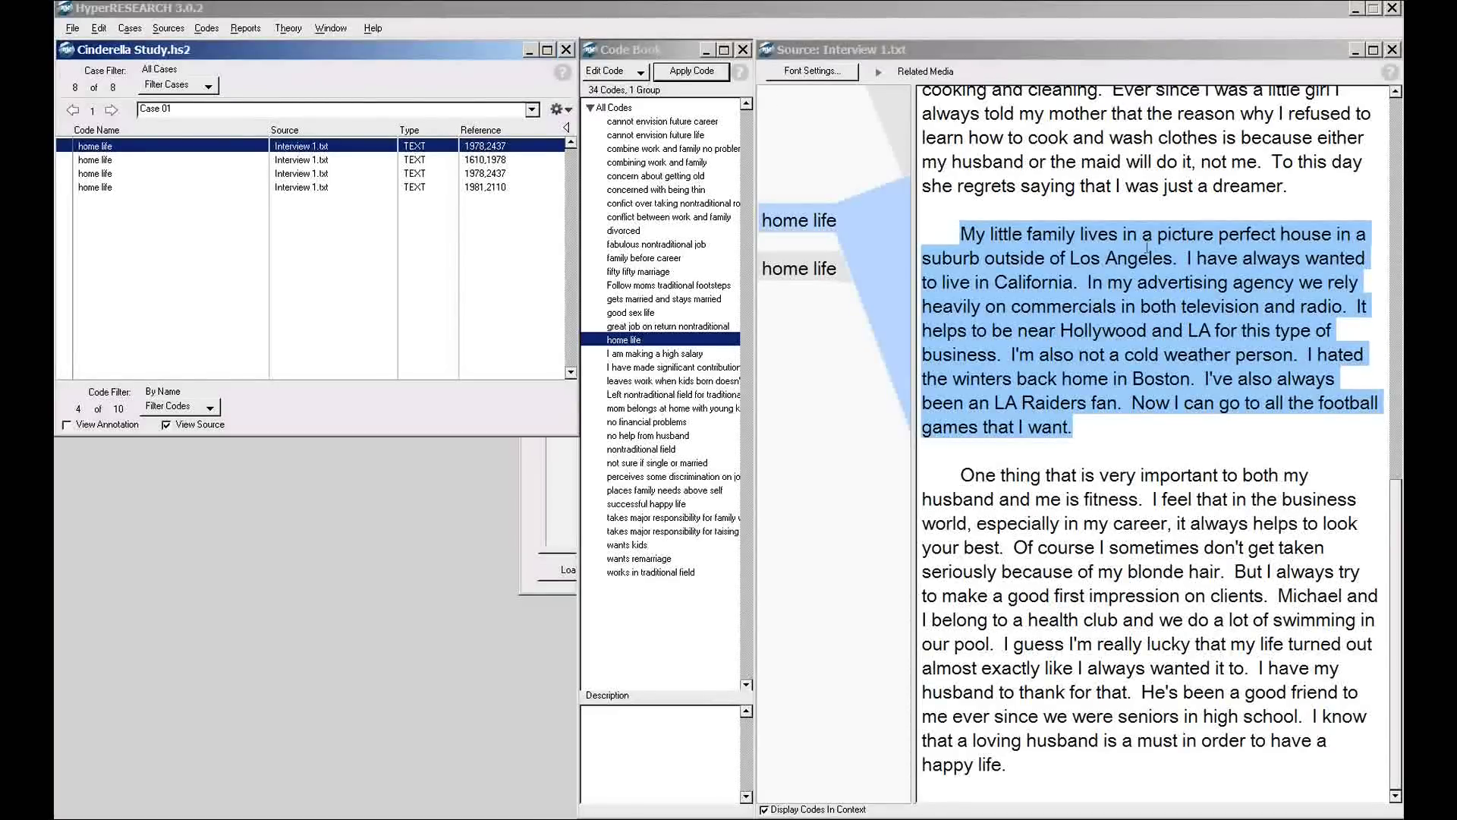
click(1395, 389)
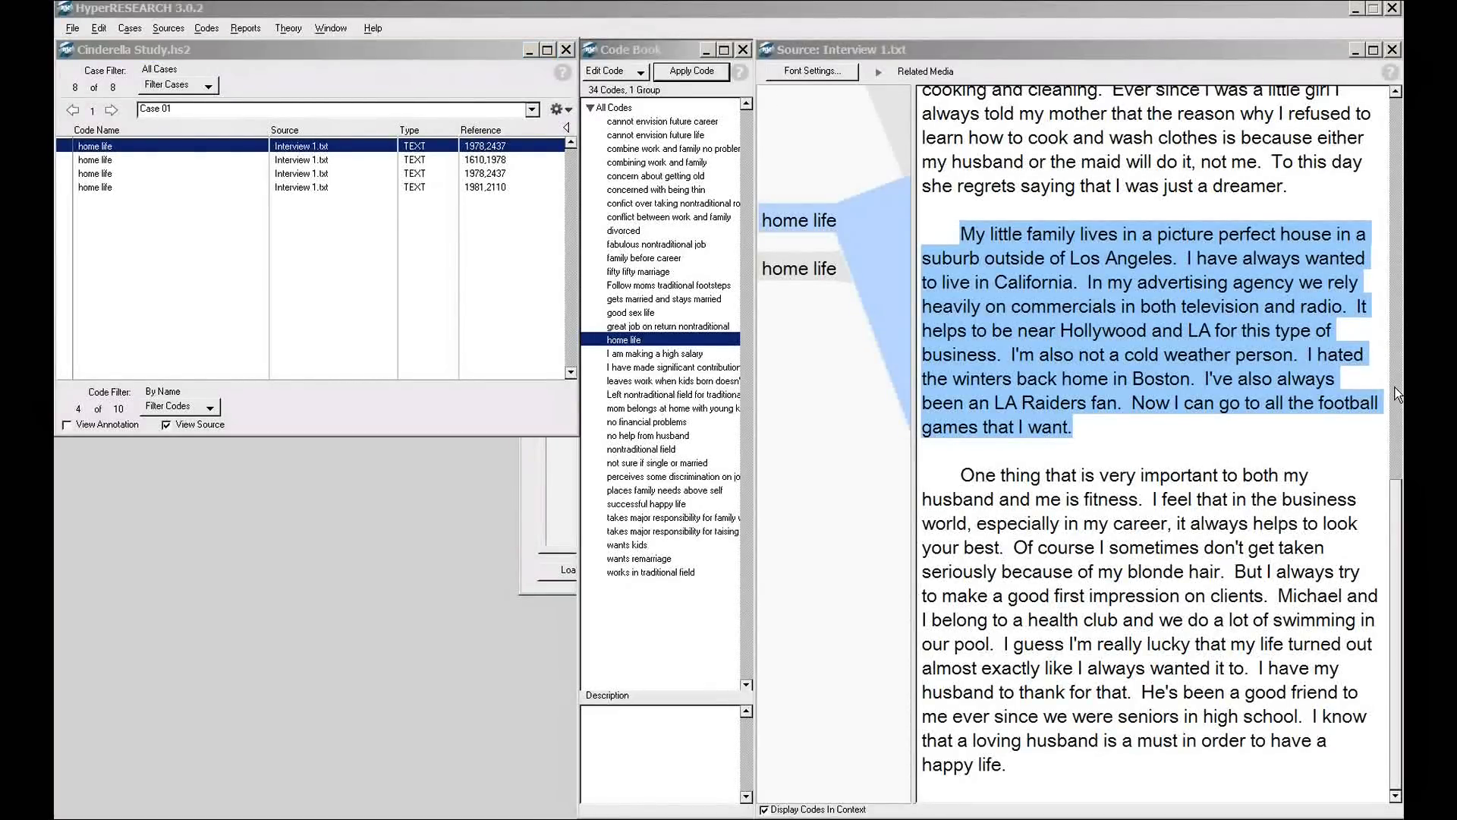